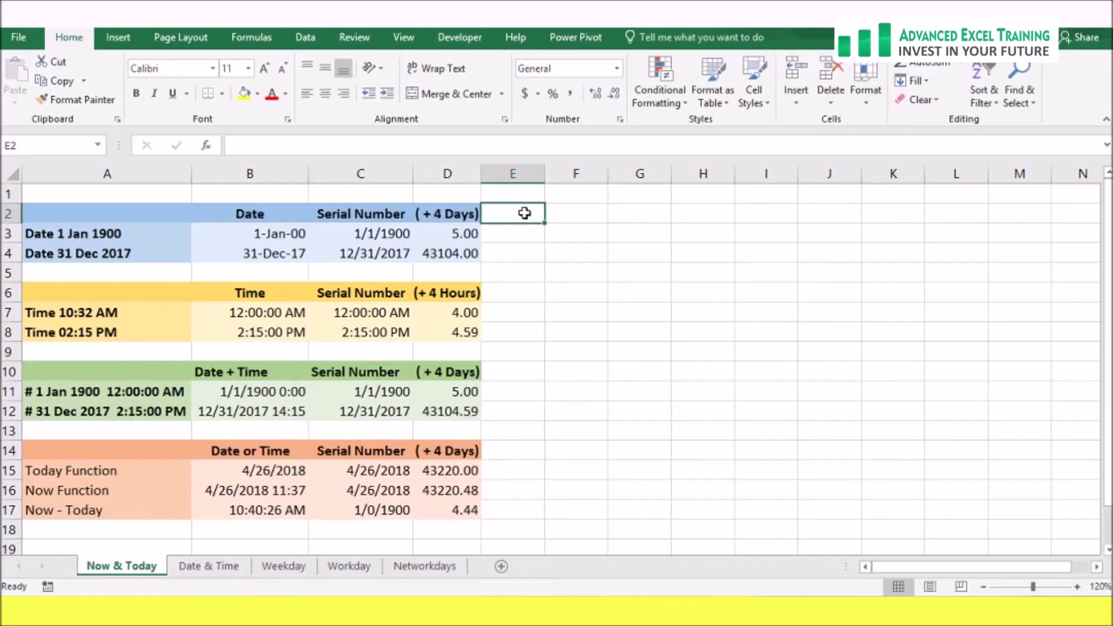
# - Format the Serial Number column C as Number so dates and times show as serials
pyautogui.click(247, 214)
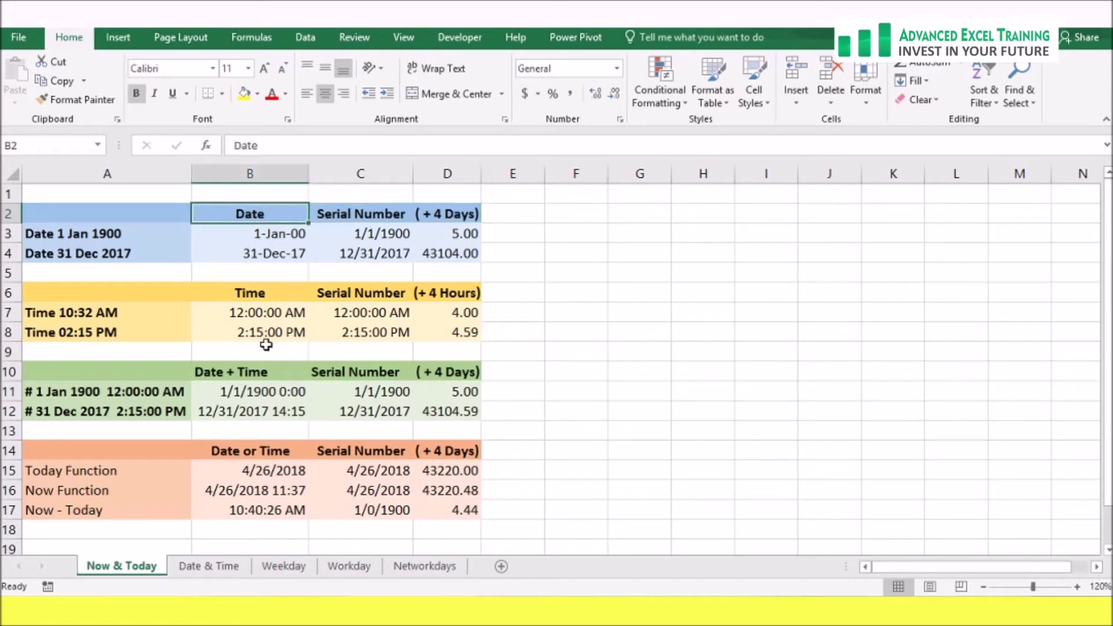
pyautogui.click(260, 294)
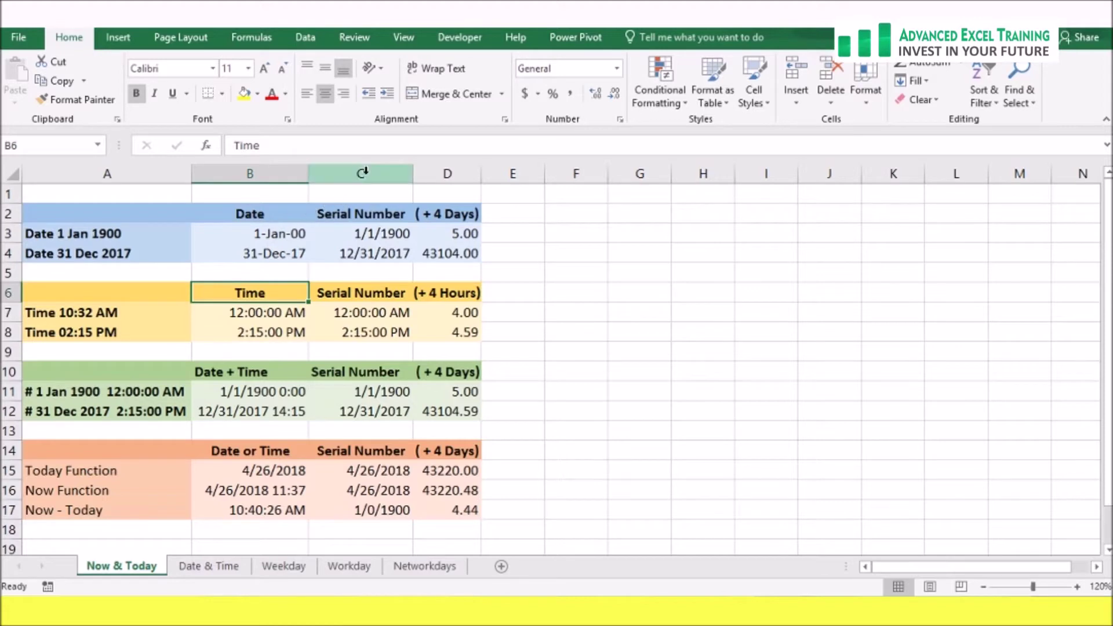
pyautogui.click(364, 173)
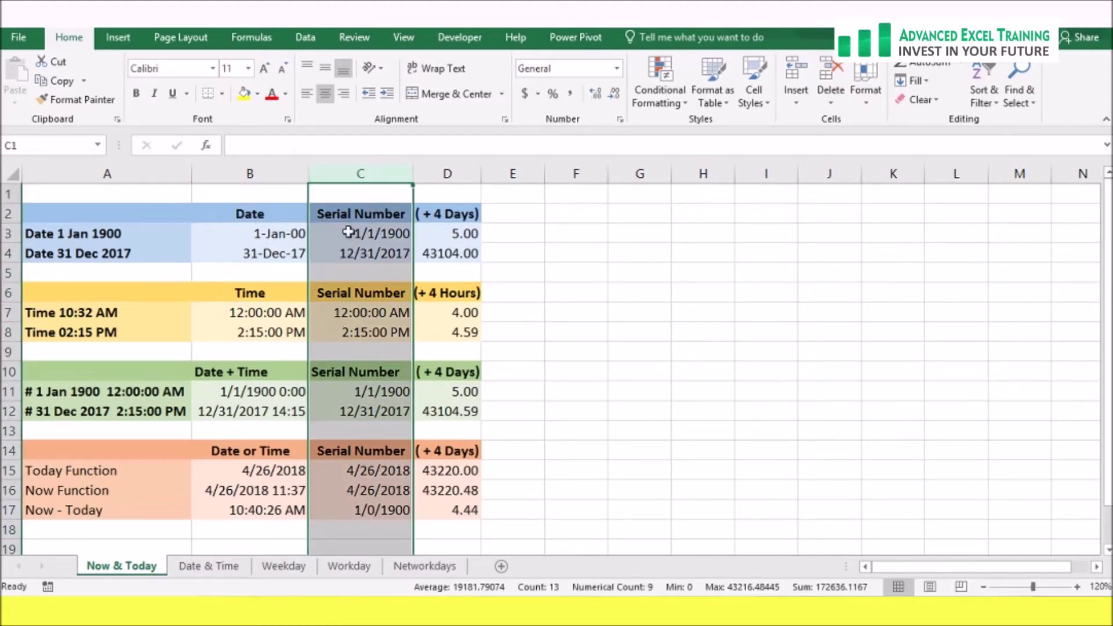
pyautogui.click(618, 72)
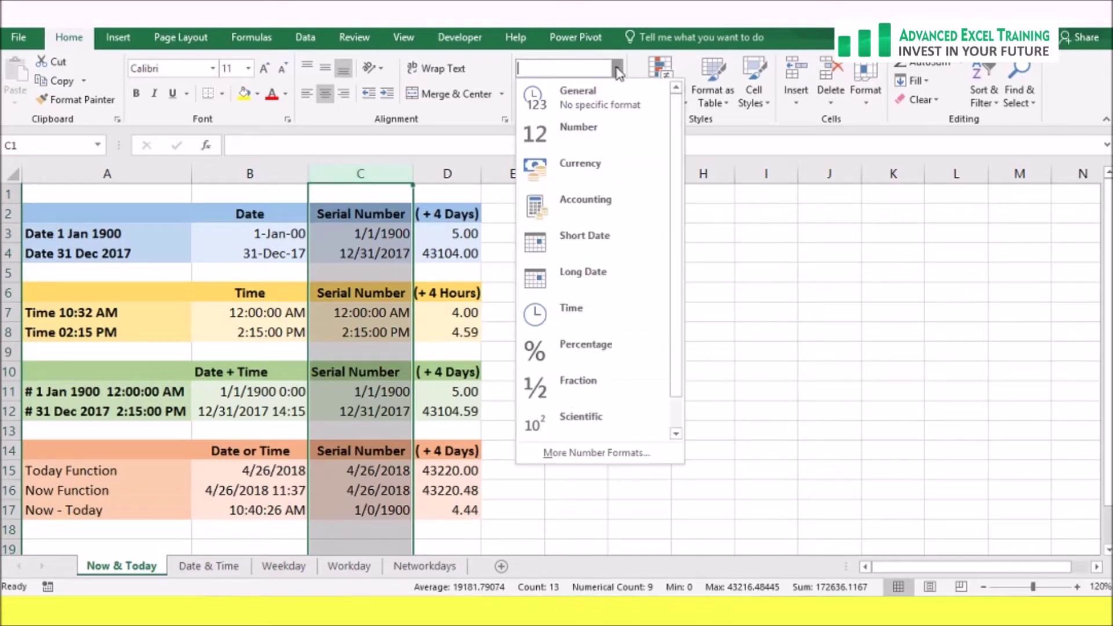
pyautogui.click(587, 134)
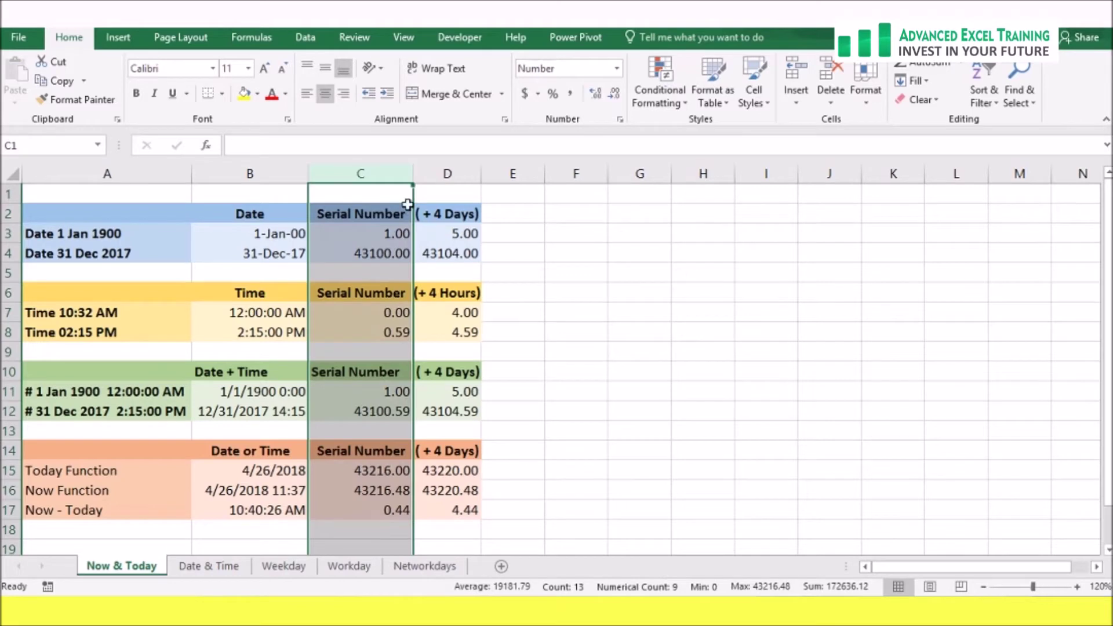
# - Compare the 1 Jan 1900 and 31 Dec 2017 dates and the times with their serial numbers
pyautogui.click(388, 238)
pyautogui.moveTo(234, 234); pyautogui.dragTo(357, 235)
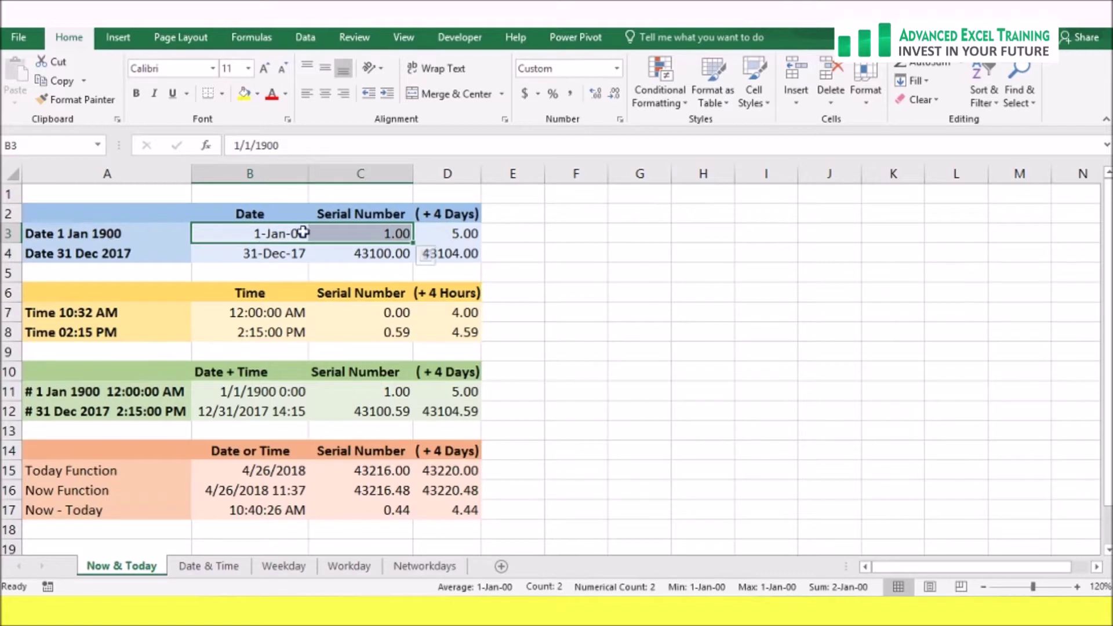
pyautogui.click(366, 251)
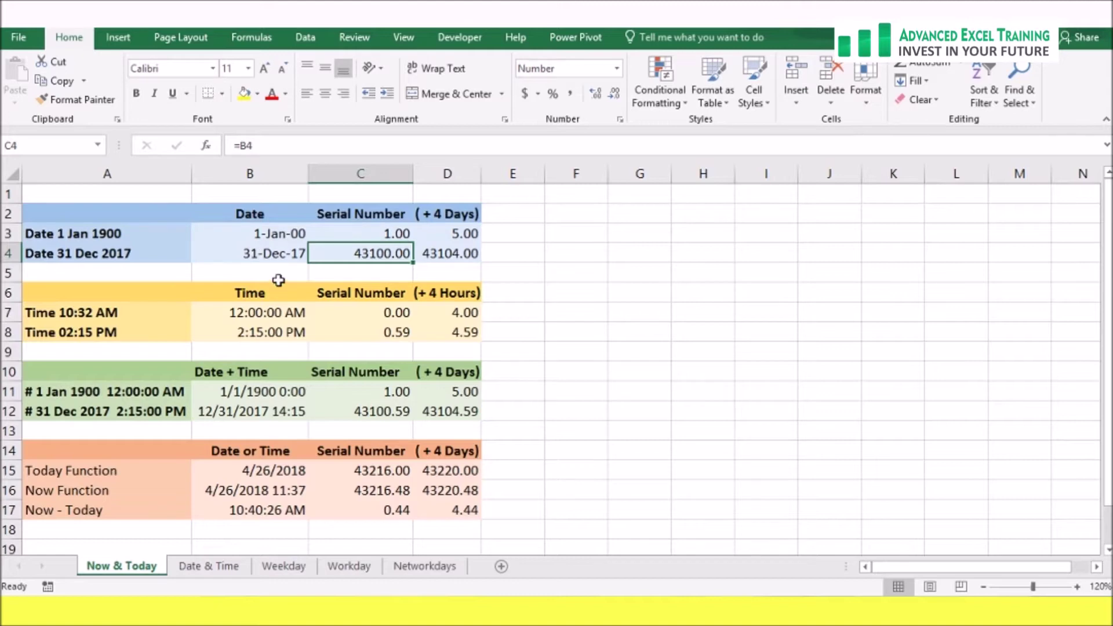
pyautogui.moveTo(266, 313); pyautogui.dragTo(365, 330)
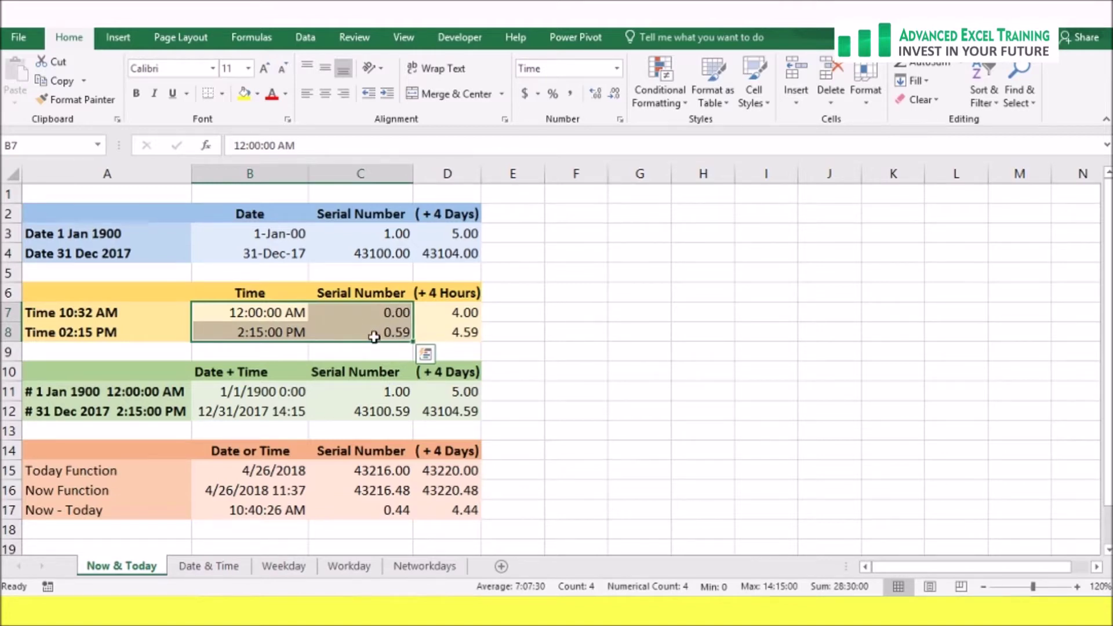
pyautogui.click(293, 313)
pyautogui.moveTo(294, 313); pyautogui.dragTo(348, 313)
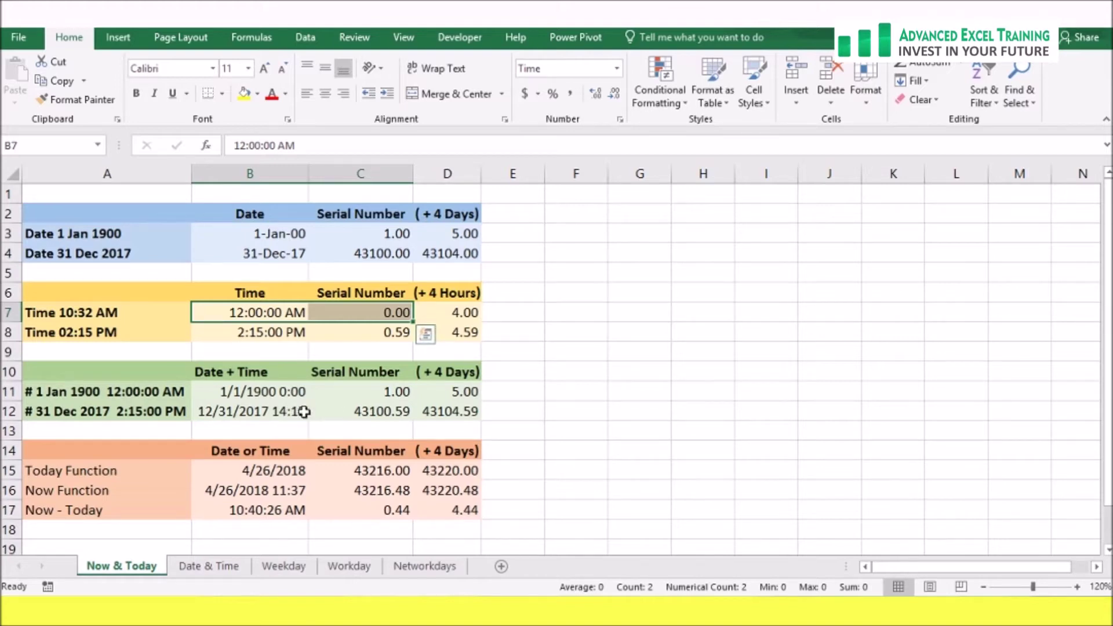
pyautogui.click(452, 236)
pyautogui.doubleClick(452, 236)
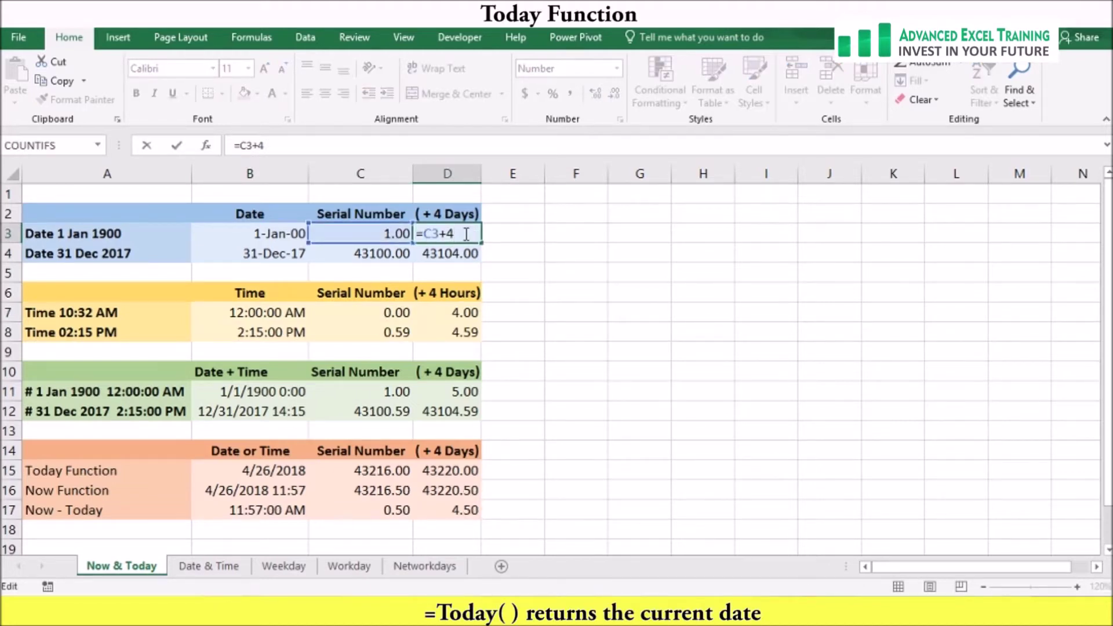
pyautogui.press('Return')
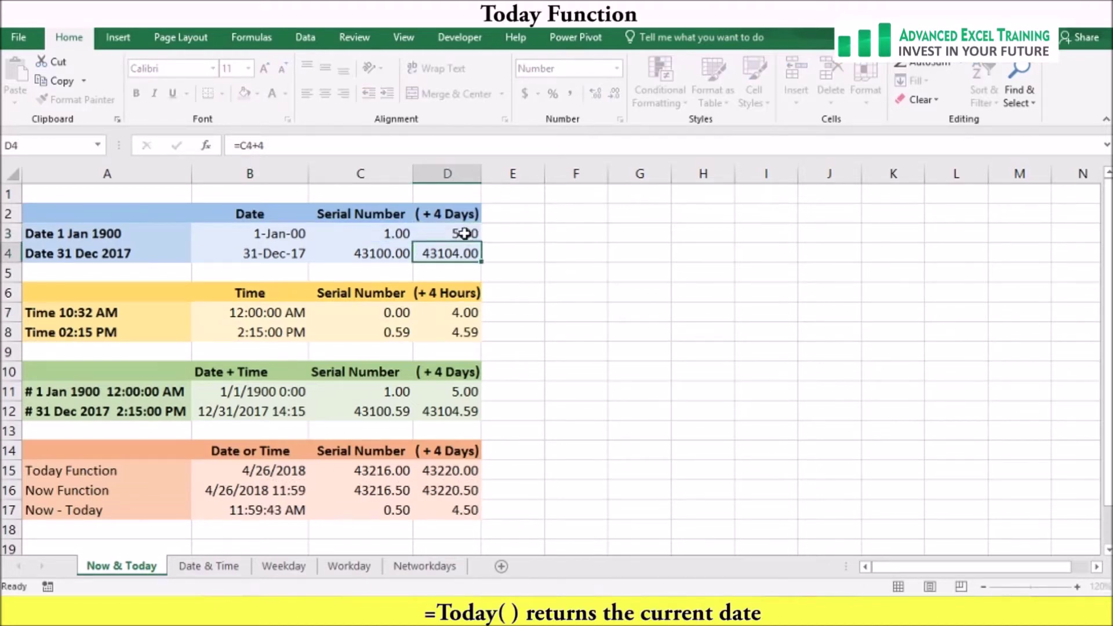
pyautogui.doubleClick(253, 471)
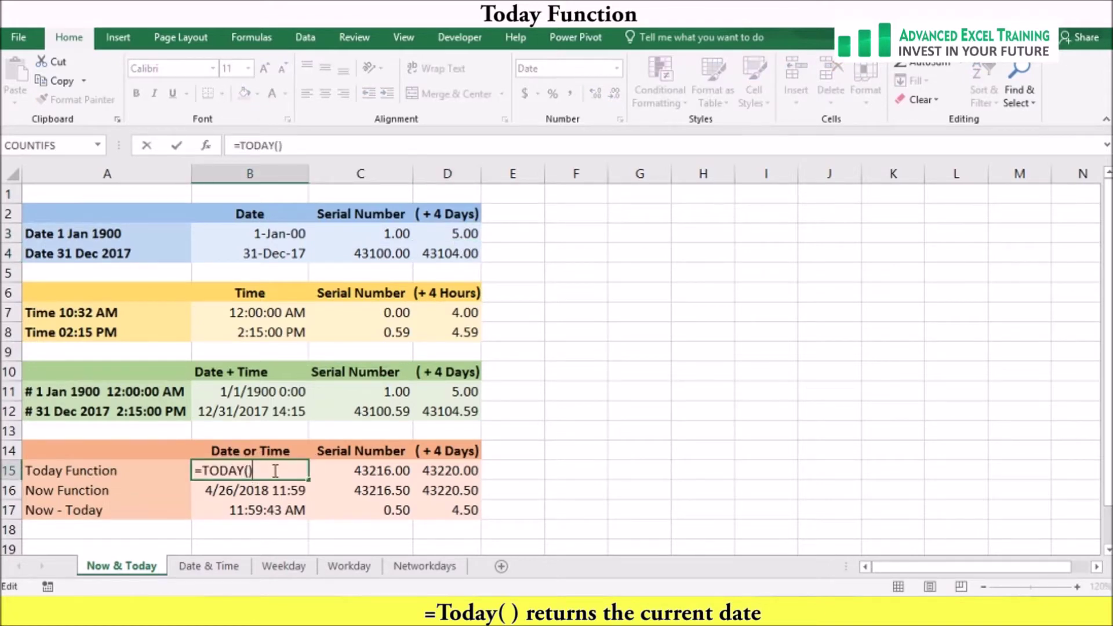
pyautogui.press('Return')
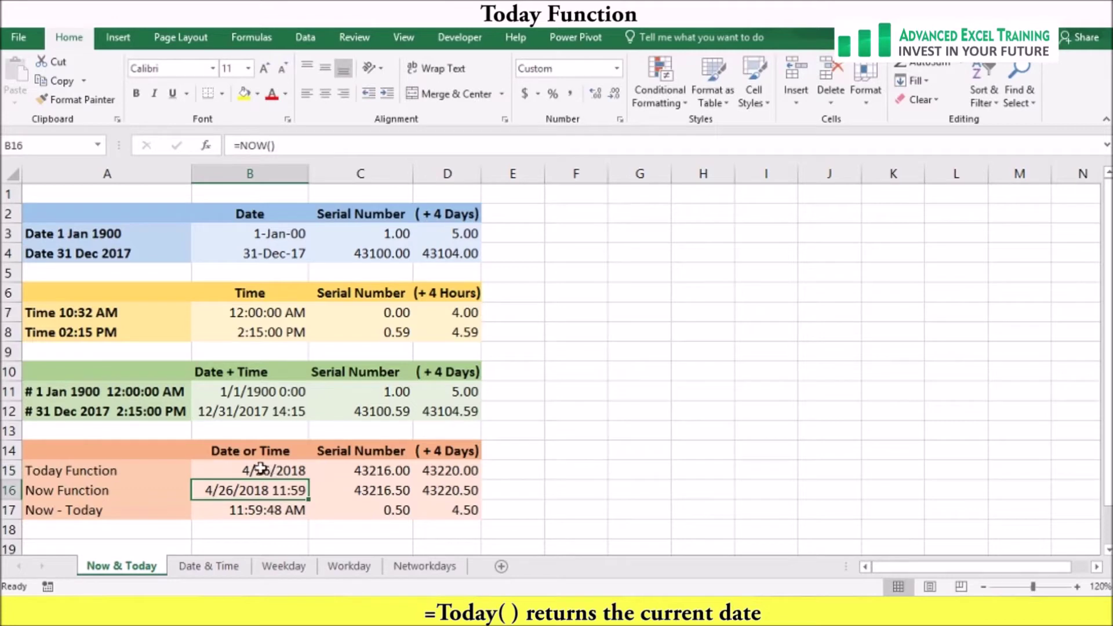
pyautogui.click(296, 471)
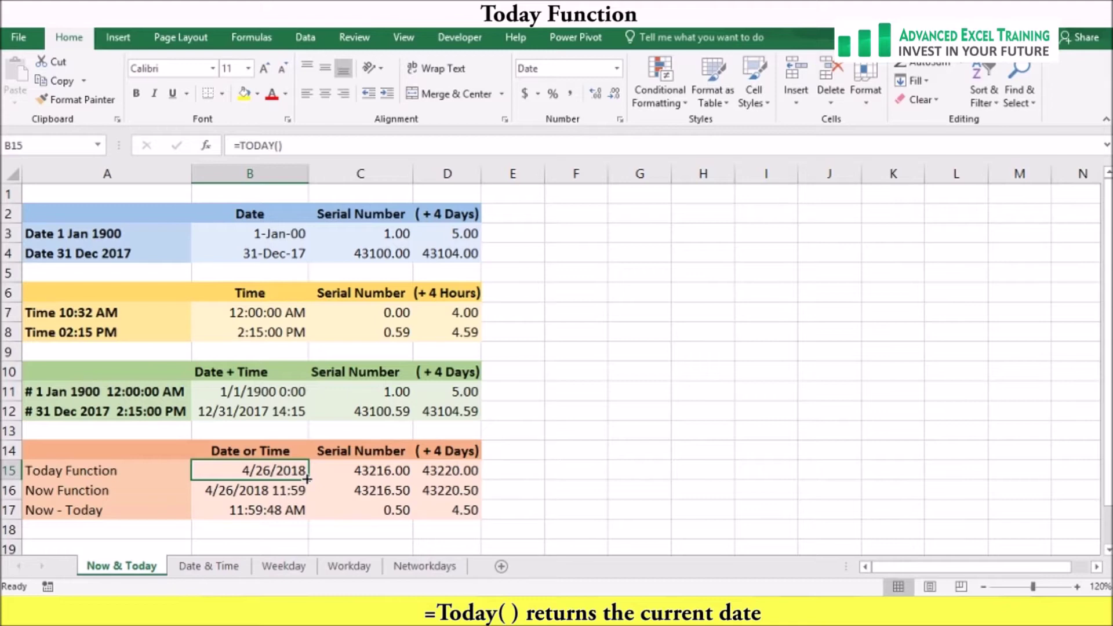
pyautogui.click(286, 490)
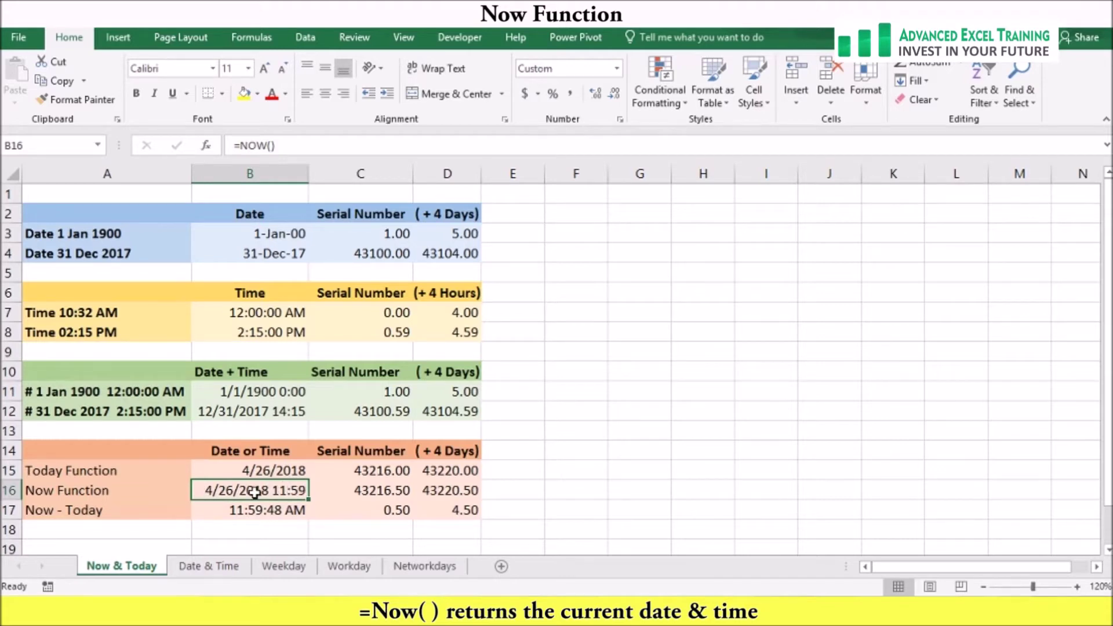
# - Recalculate the NOW formula in B16 and the NOW minus TODAY formula in B17
pyautogui.doubleClick(292, 490)
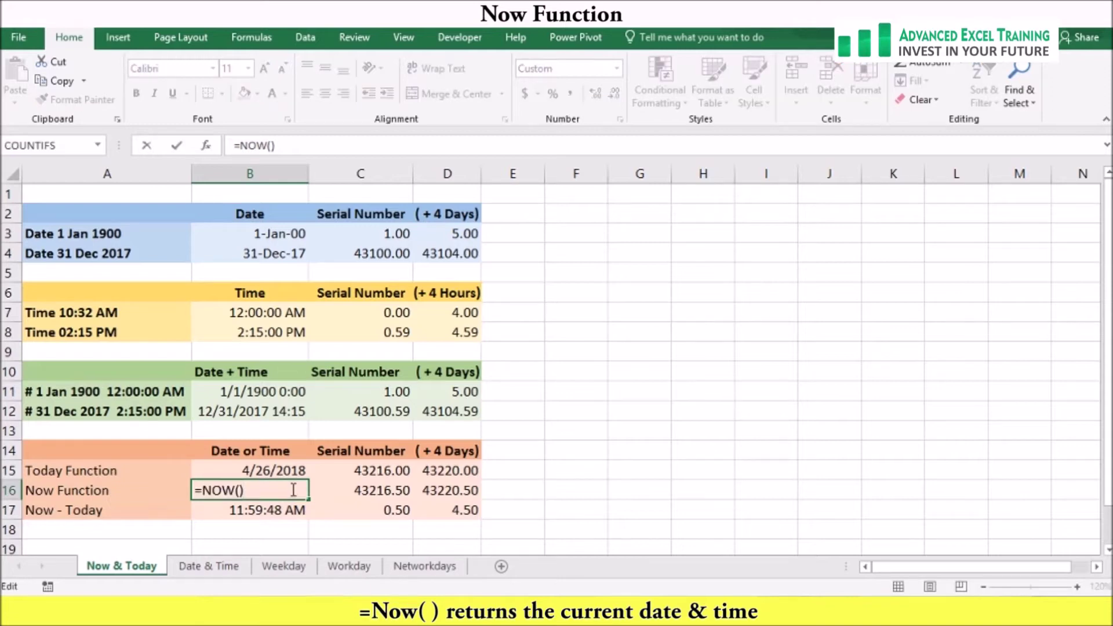
pyautogui.press('Return')
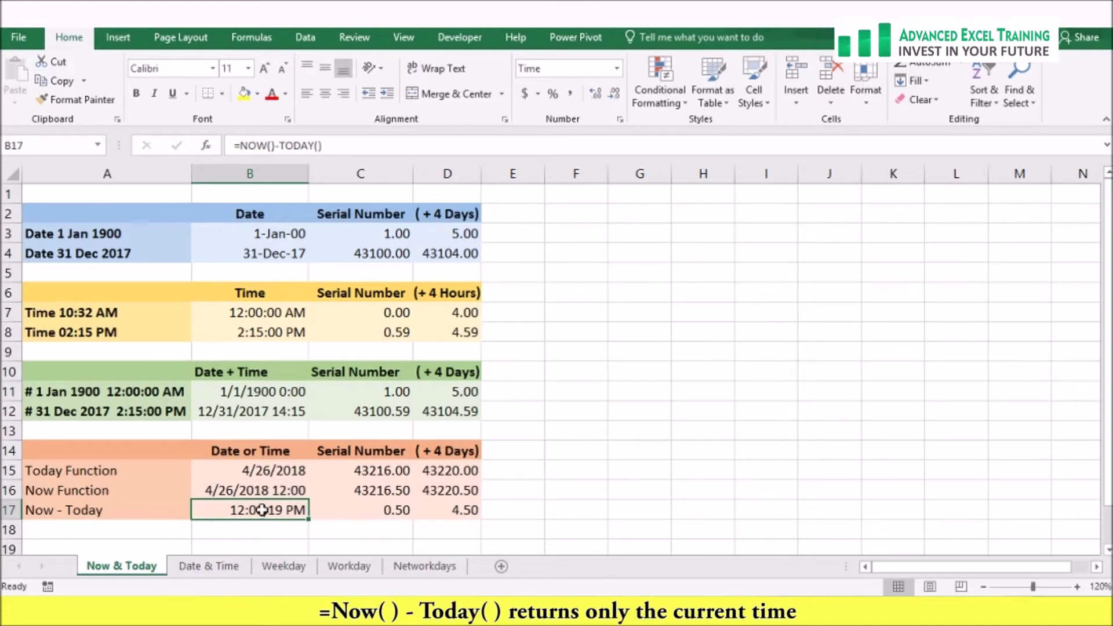
pyautogui.doubleClick(282, 510)
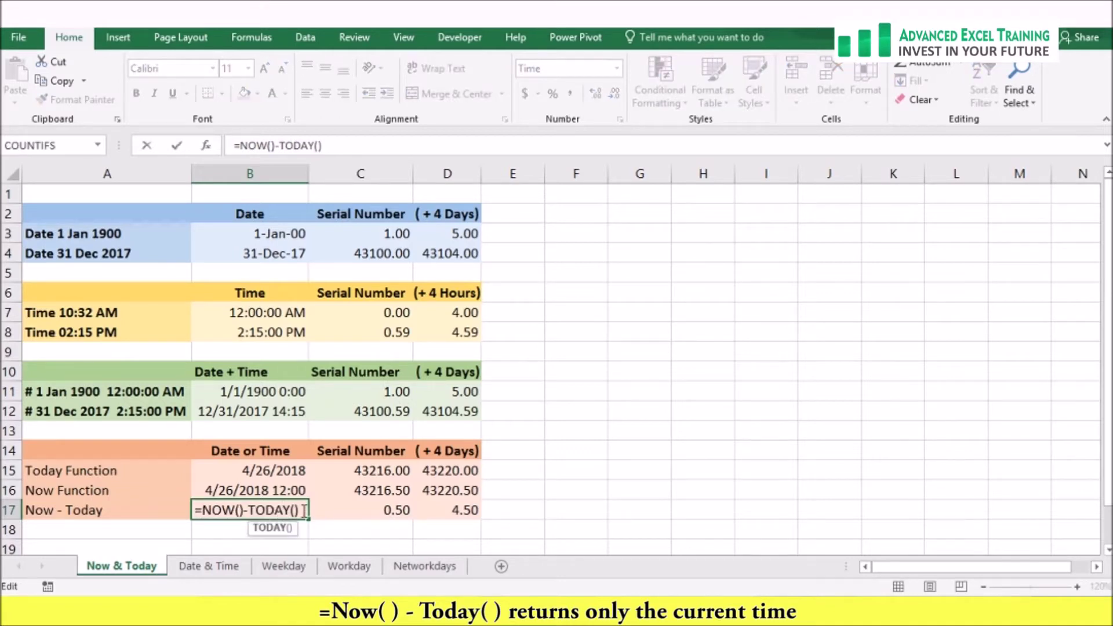
pyautogui.press('Return')
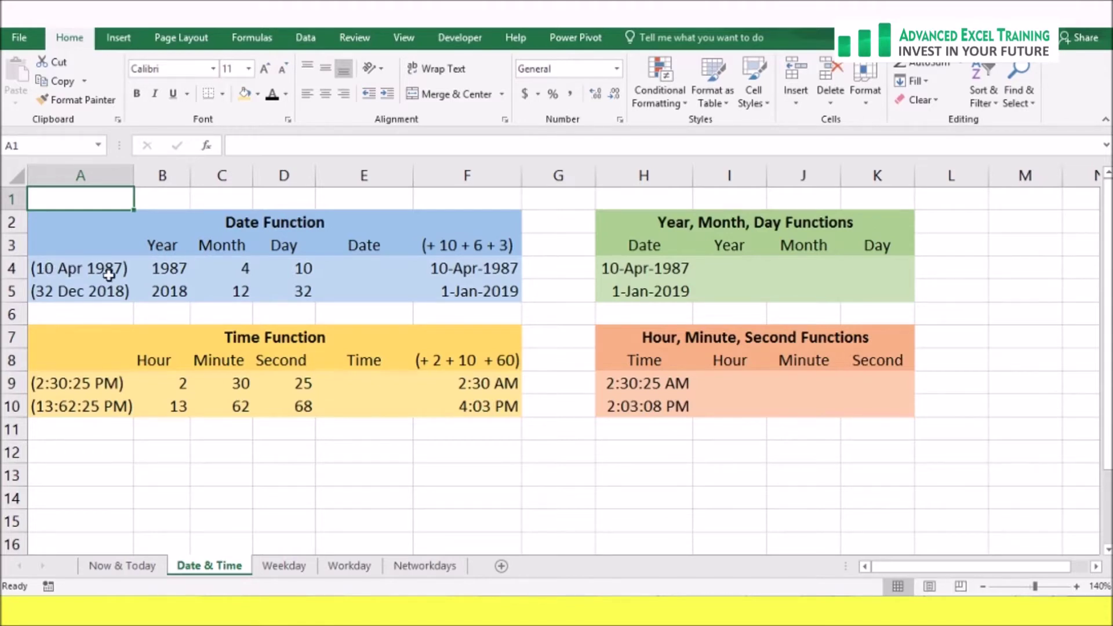
# - Enter =DATE(B4,C4,D4) in E4 and fill it to E5, giving 10-Apr-1987 and 1-Jan-2019
pyautogui.moveTo(151, 267); pyautogui.dragTo(272, 286)
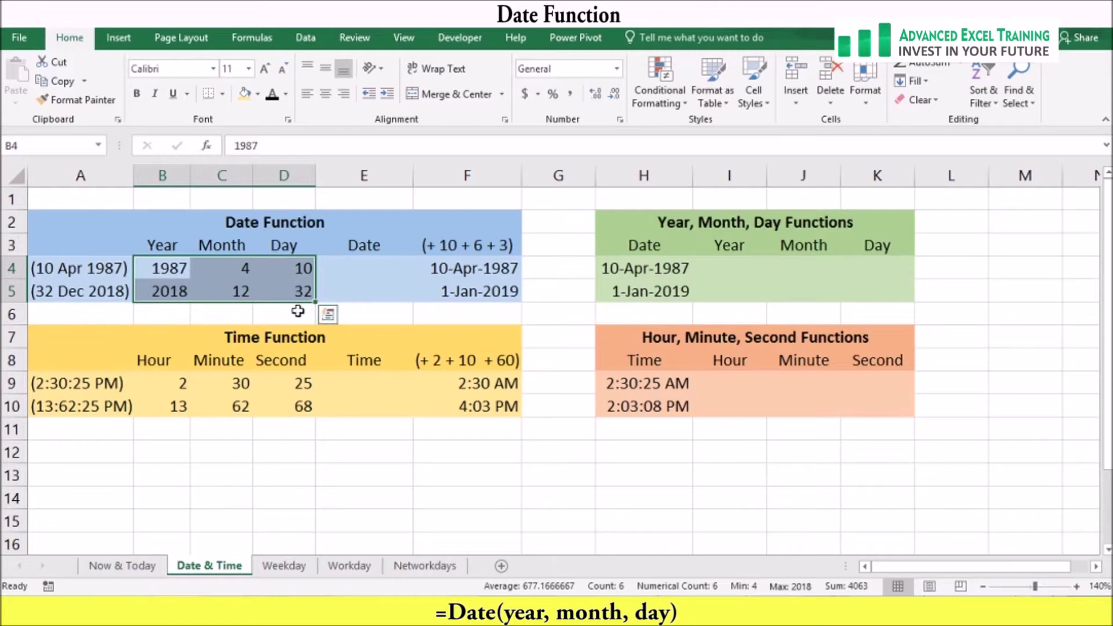
pyautogui.click(359, 266)
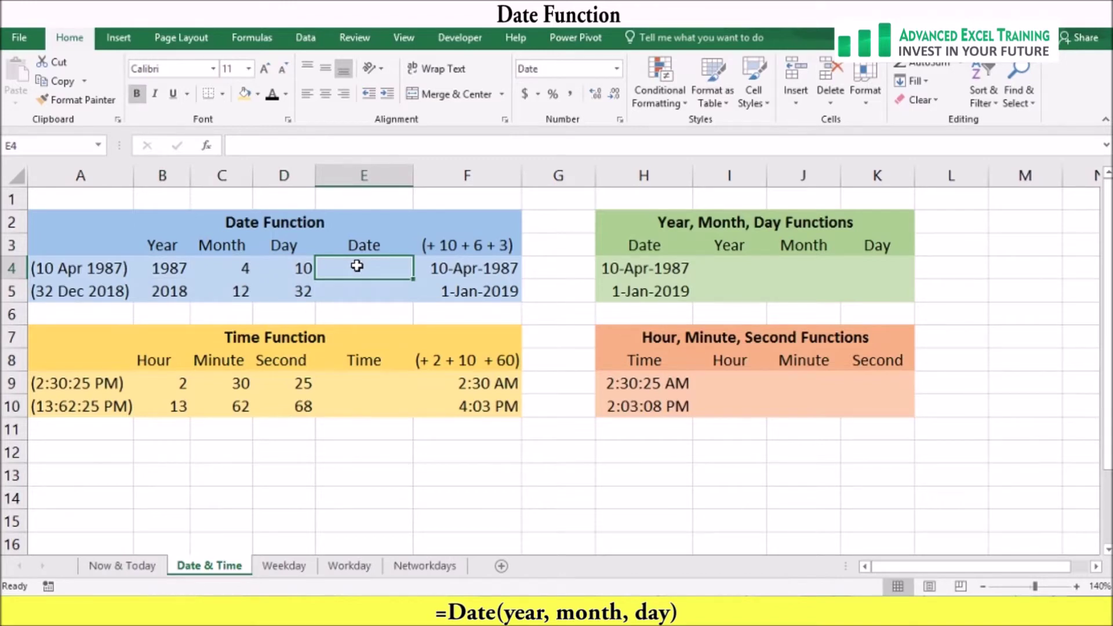
pyautogui.write('=D')
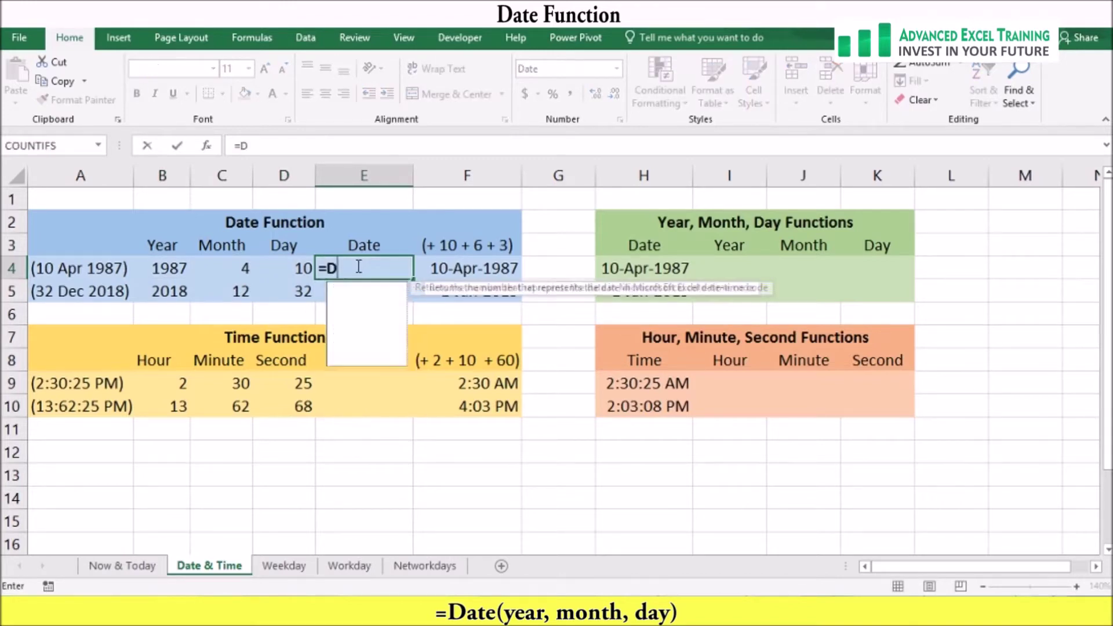
pyautogui.write('ate(')
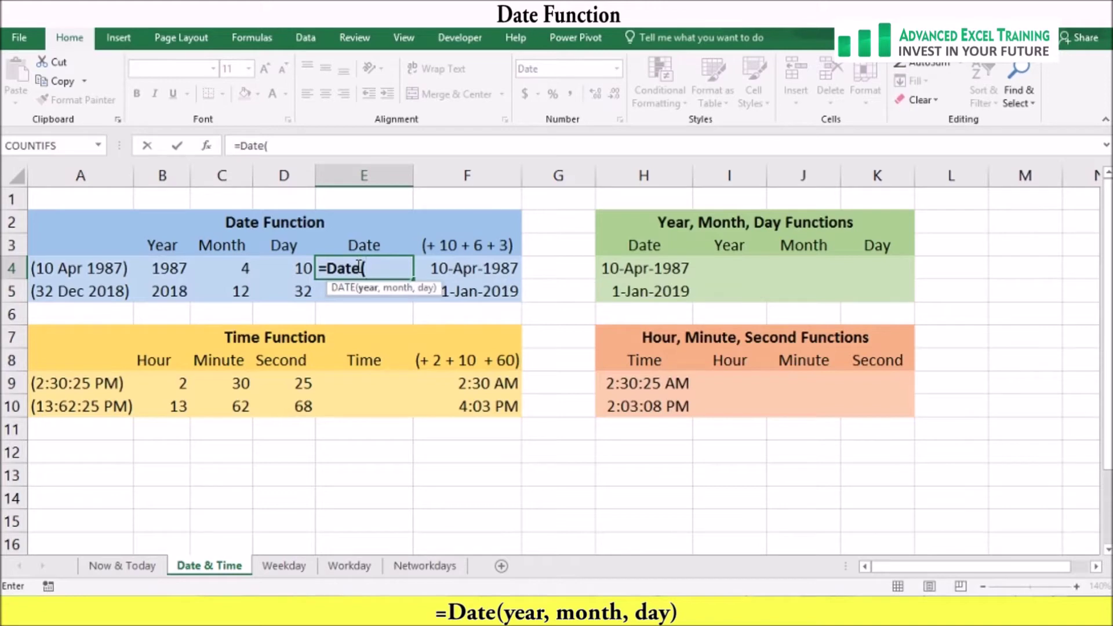
pyautogui.click(170, 270)
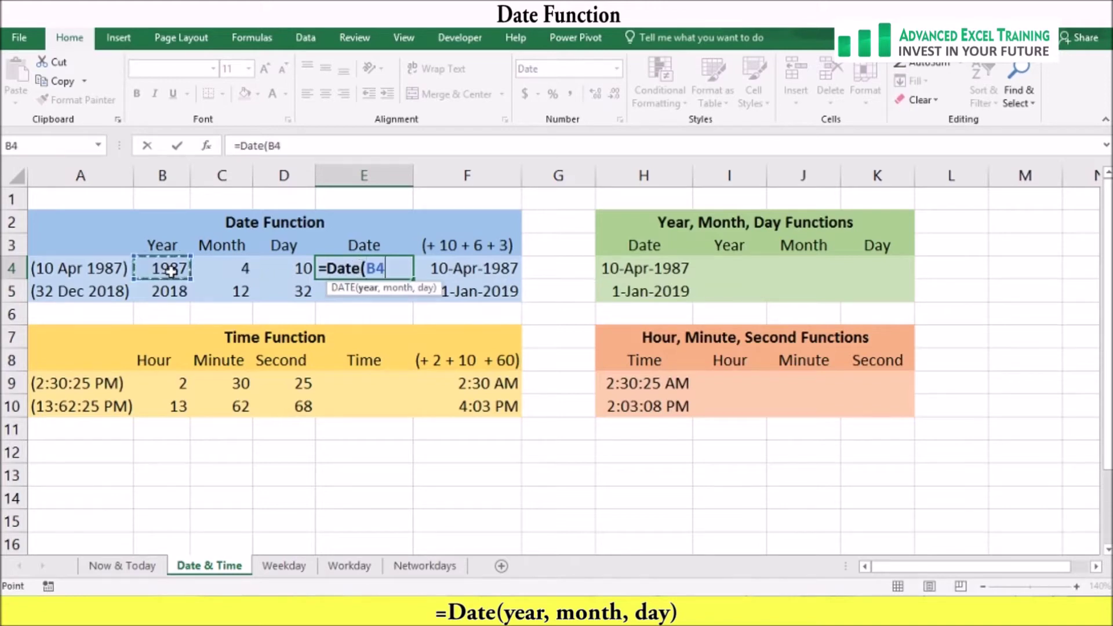
pyautogui.write(',')
pyautogui.click(223, 271)
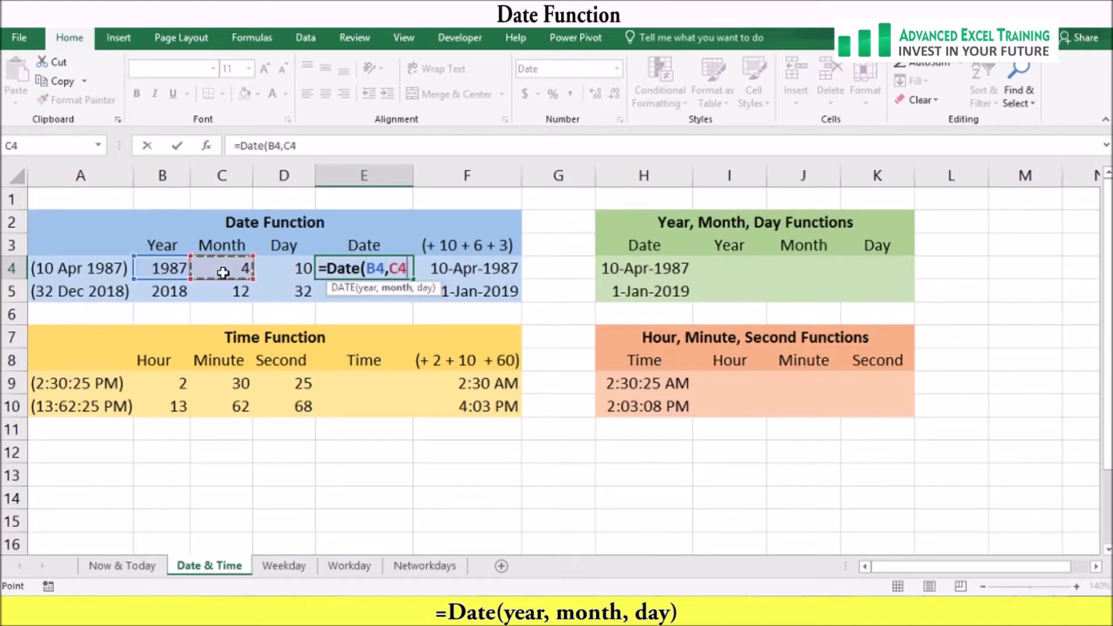
pyautogui.write(',')
pyautogui.click(275, 271)
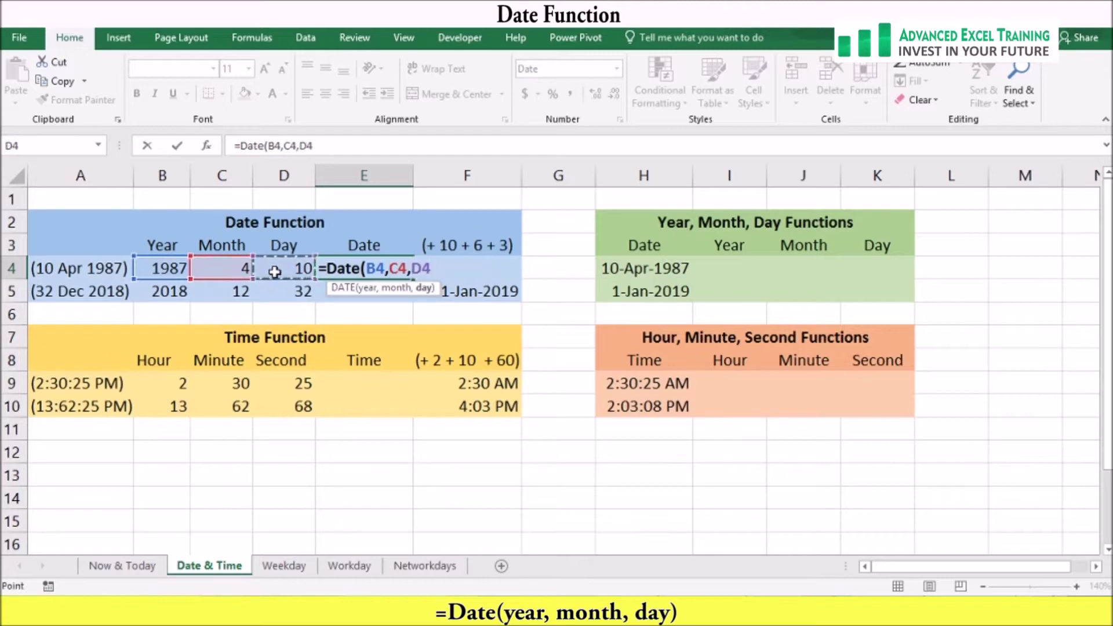
pyautogui.write(')')
pyautogui.press('Return')
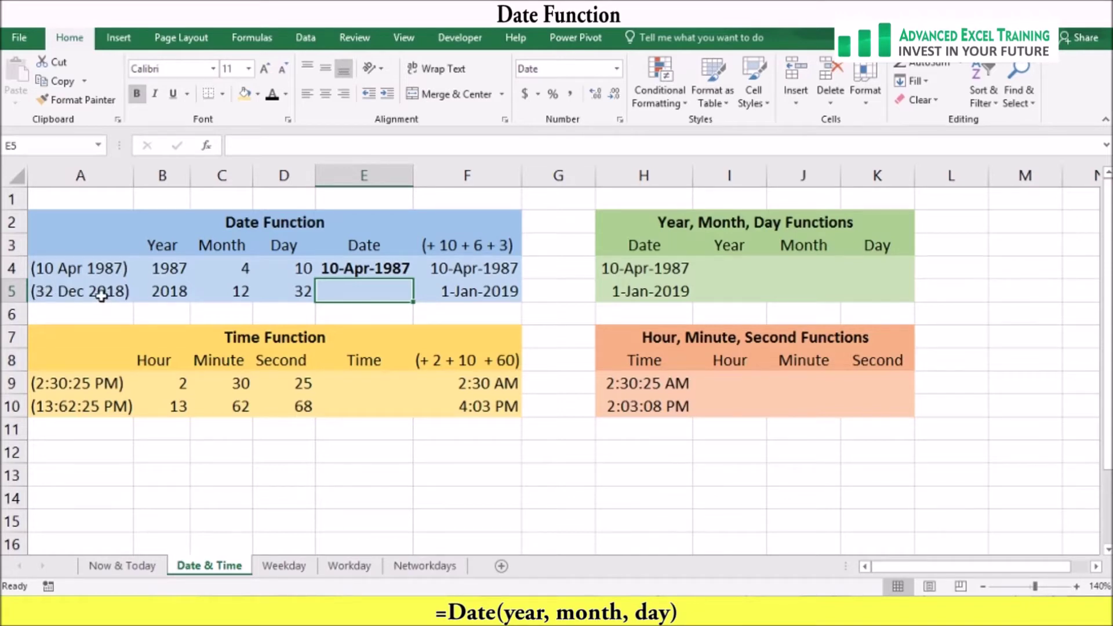
pyautogui.click(355, 268)
pyautogui.moveTo(413, 279); pyautogui.dragTo(412, 297)
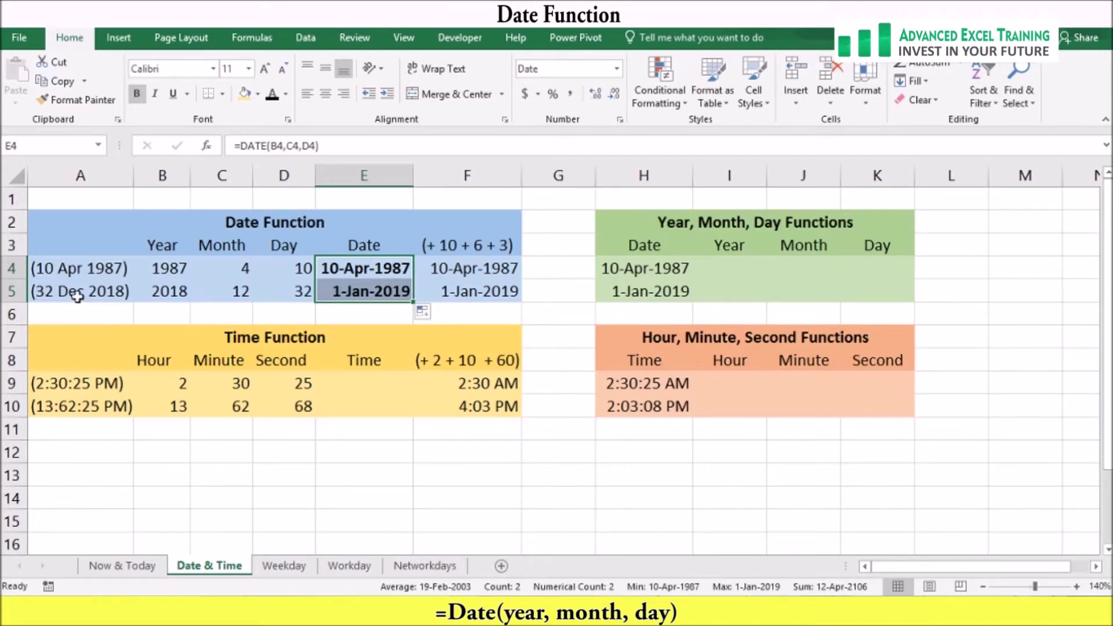
# - Change F4 to =DATE(B4+10,C4+6,D4+3) and copy it down to F5
pyautogui.doubleClick(474, 268)
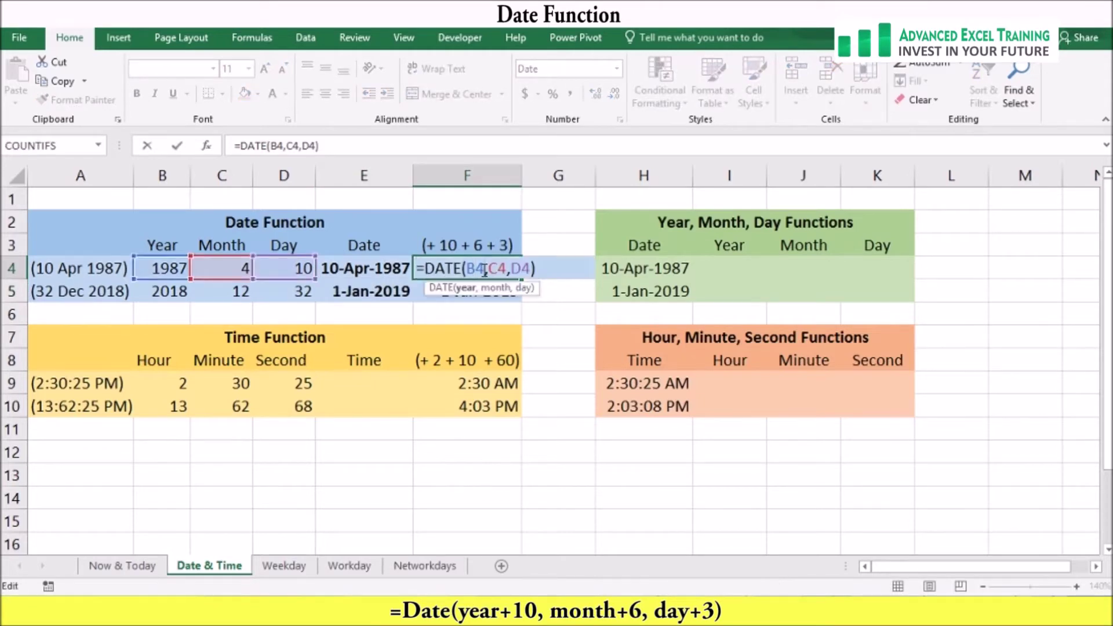
pyautogui.write('+10')
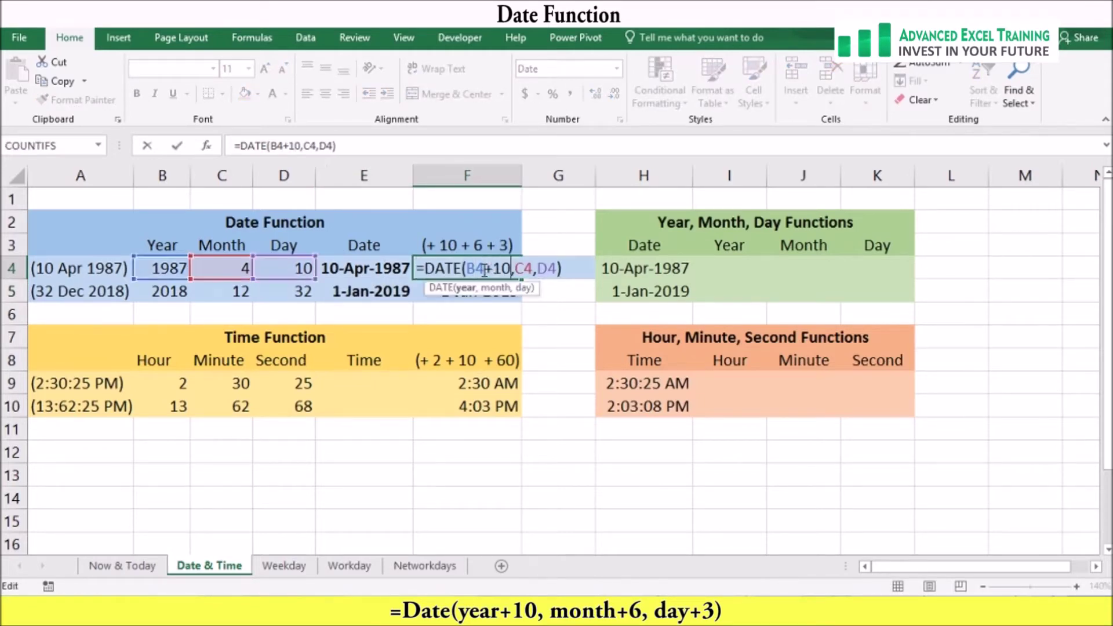
pyautogui.click(532, 270)
pyautogui.write('+6')
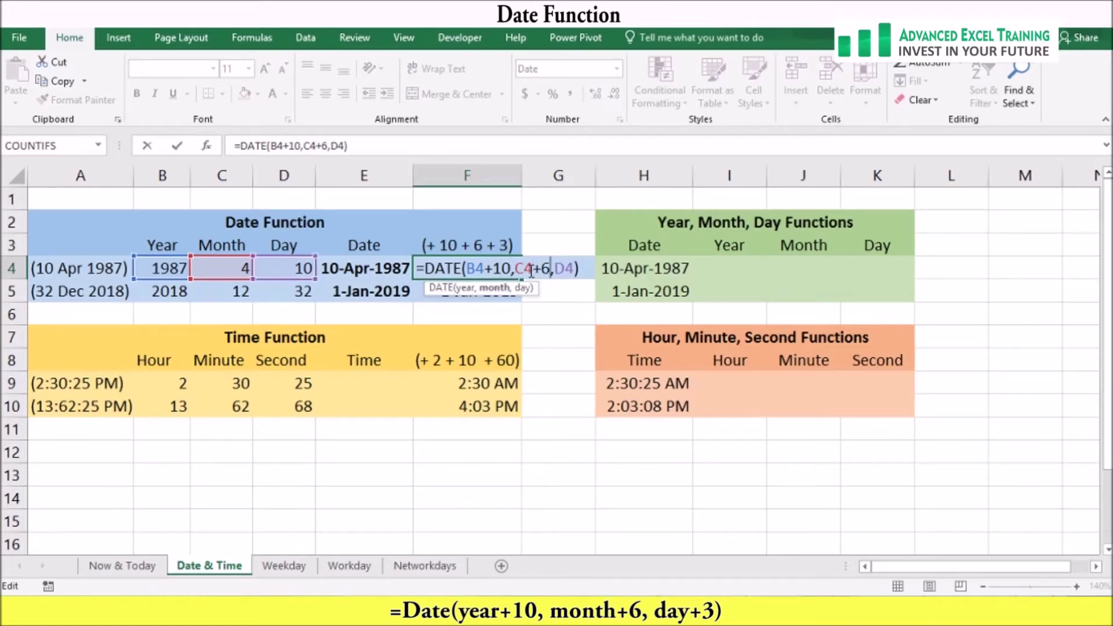
pyautogui.click(574, 268)
pyautogui.write('+3')
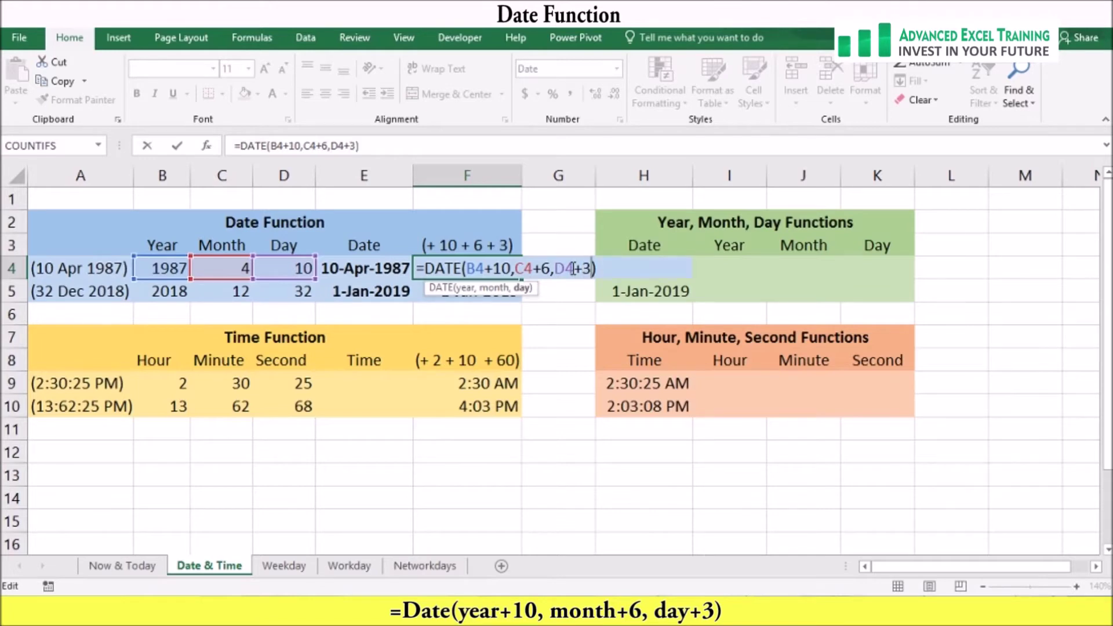
pyautogui.press('Return')
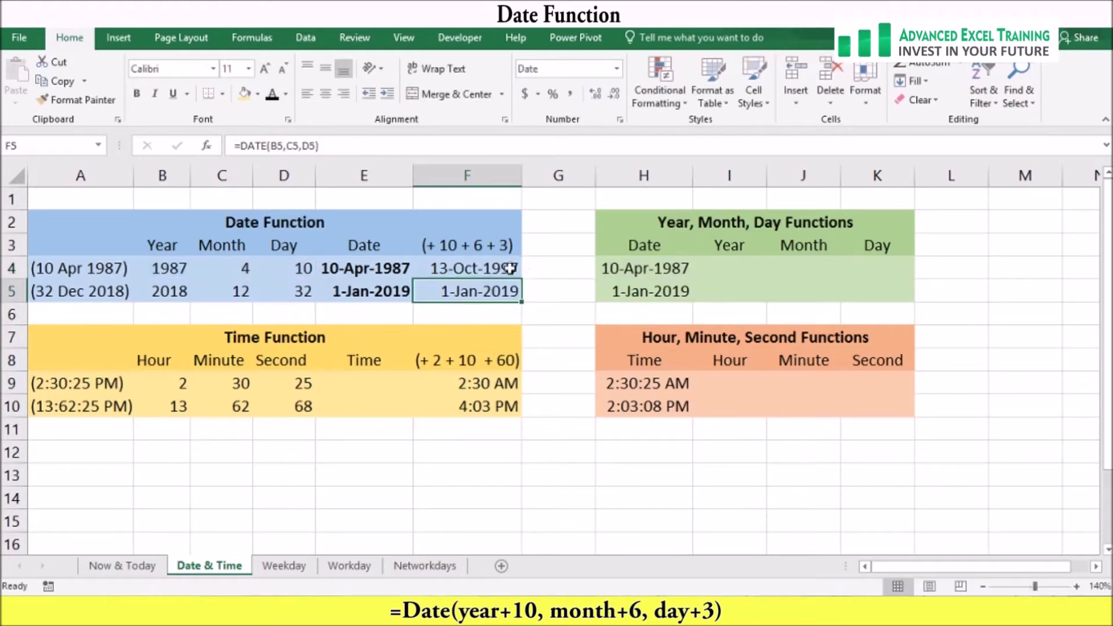
pyautogui.click(514, 269)
pyautogui.moveTo(523, 280); pyautogui.dragTo(524, 297)
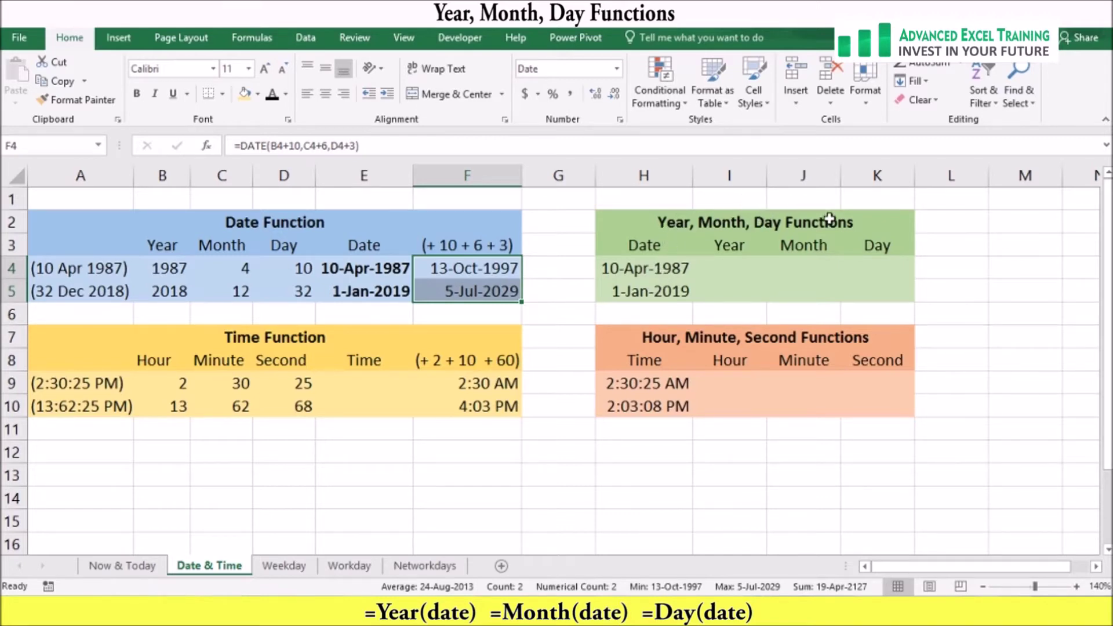
# - Enter =YEAR(H4) in I4 and =MONTH(H4) in J4, giving 1987 and 4
pyautogui.click(725, 268)
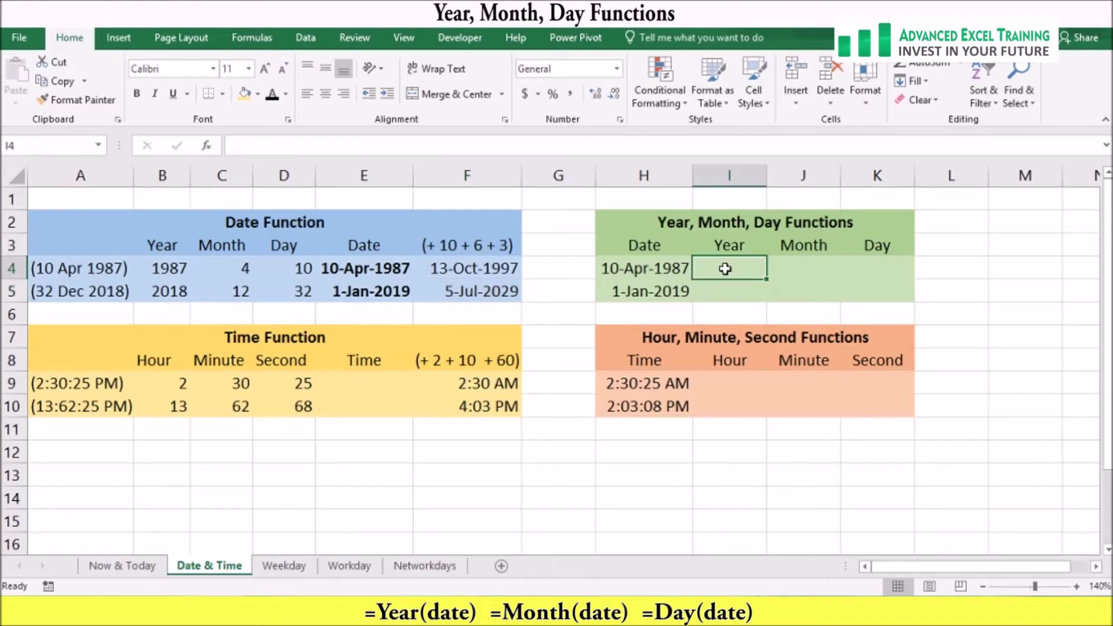
pyautogui.write('=year')
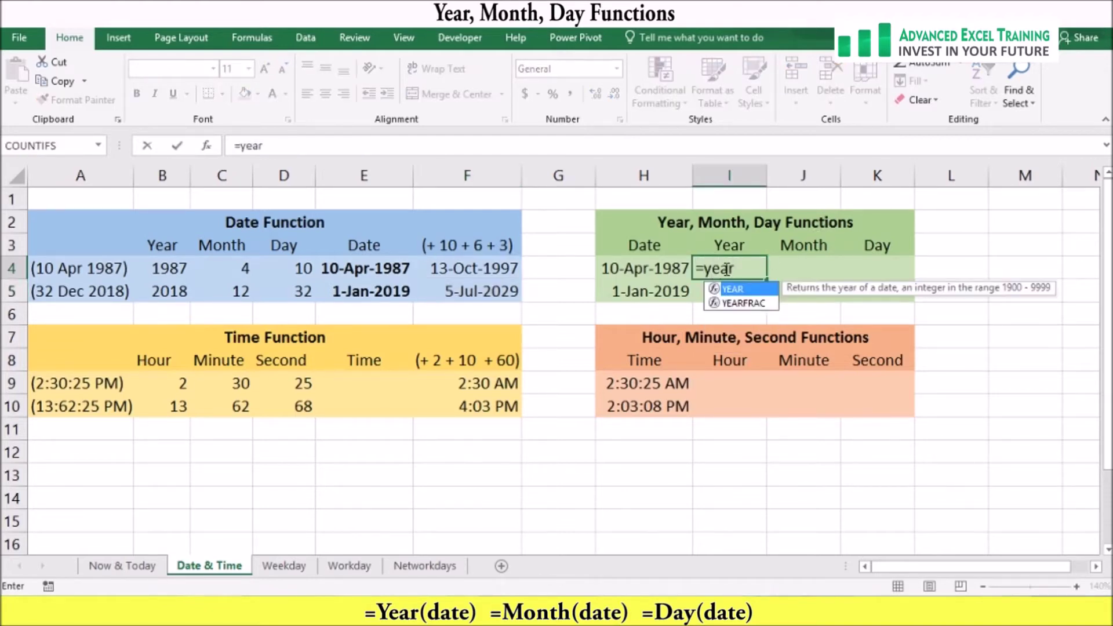
pyautogui.write('(')
pyautogui.click(656, 269)
pyautogui.write(')')
pyautogui.press('Return')
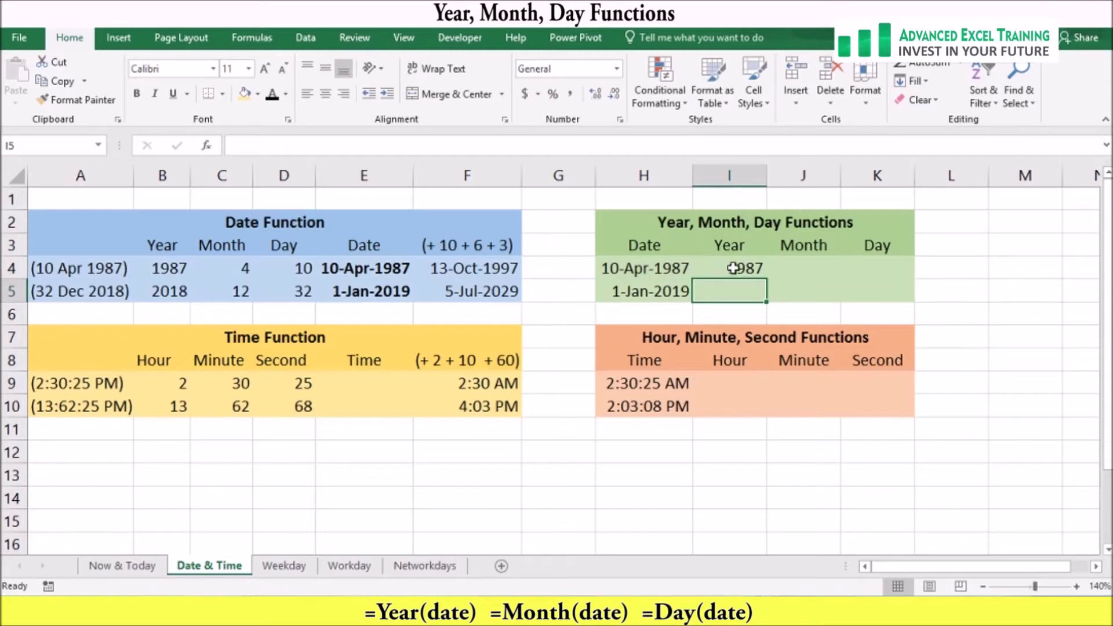
pyautogui.click(800, 267)
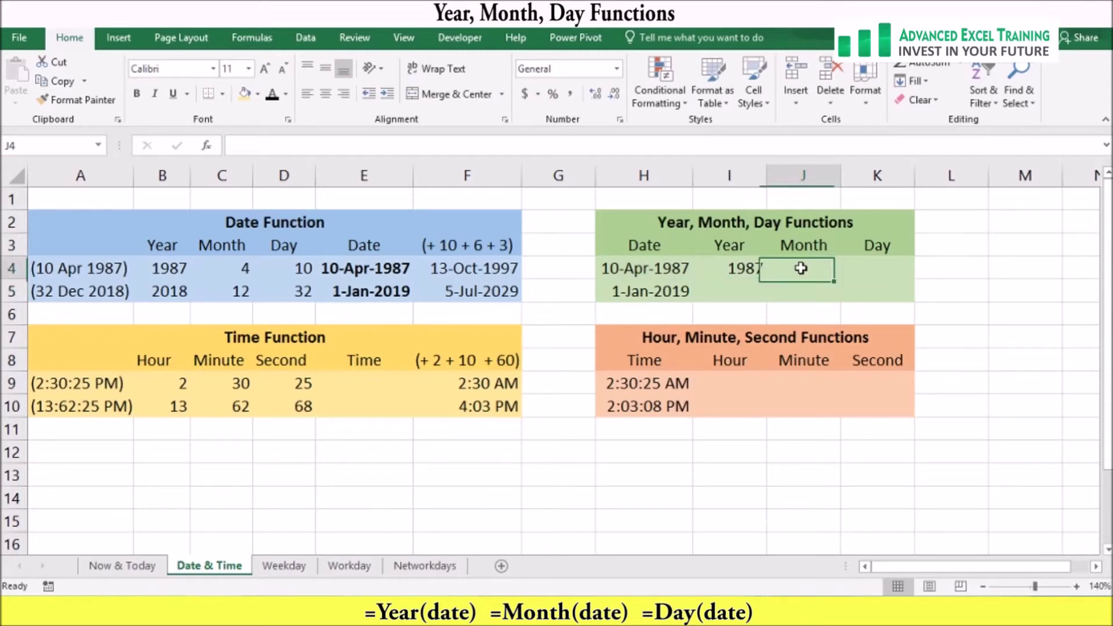
pyautogui.write('=')
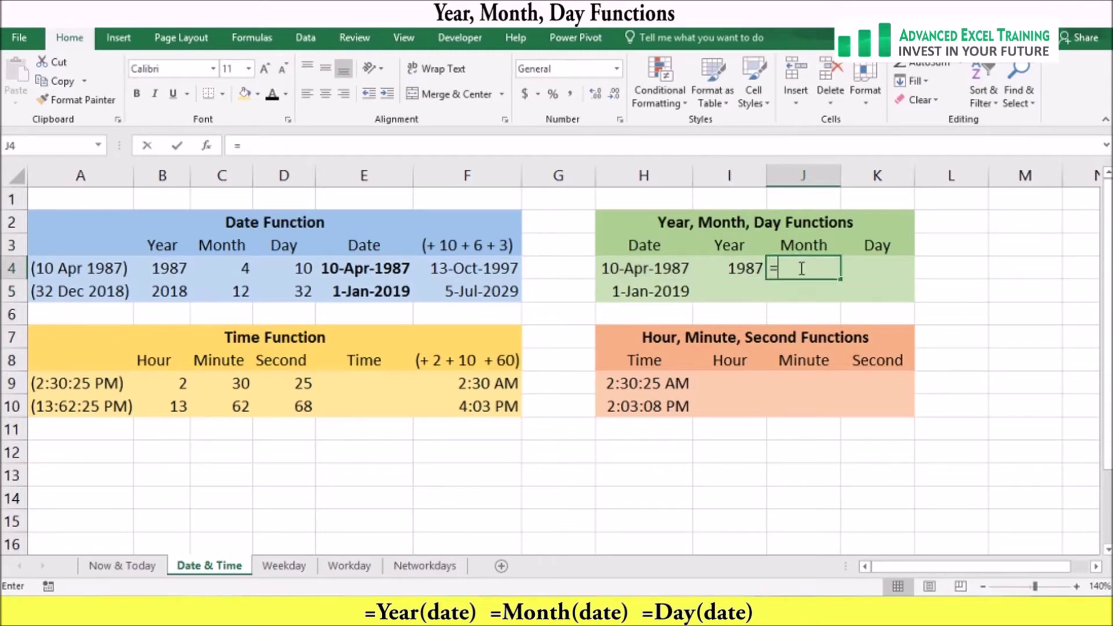
pyautogui.write('month')
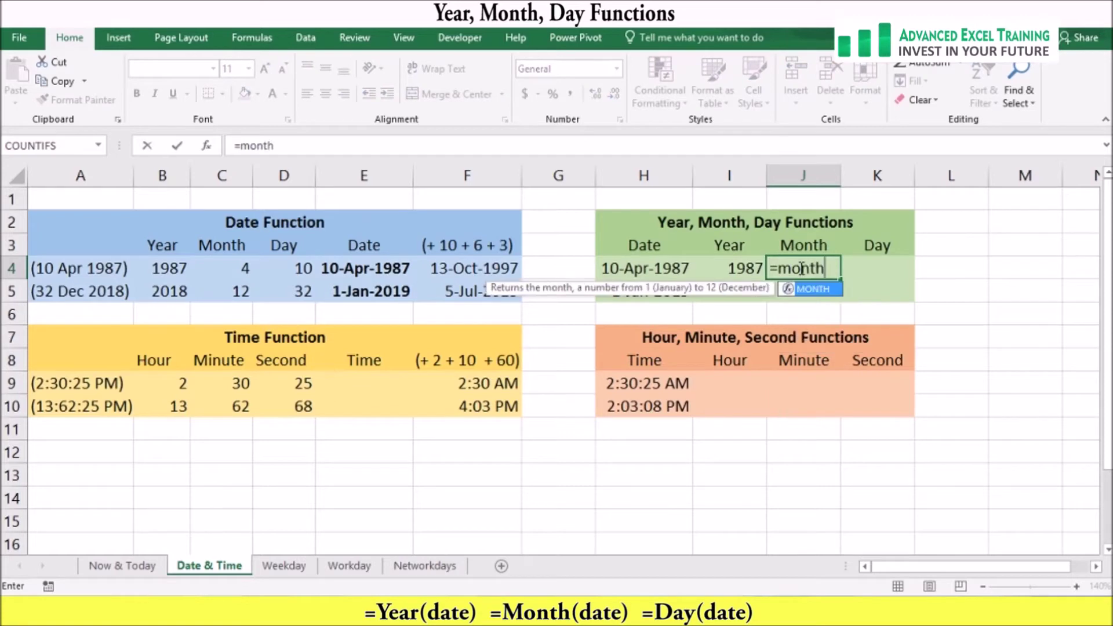
pyautogui.write('(')
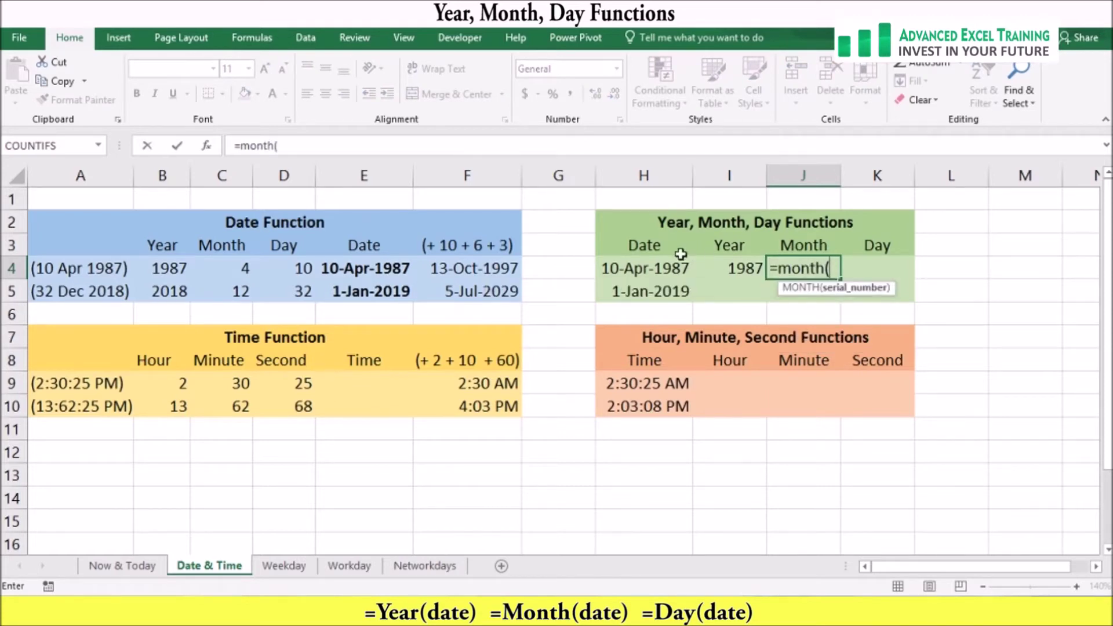
pyautogui.click(668, 265)
pyautogui.write(')')
pyautogui.press('Tab')
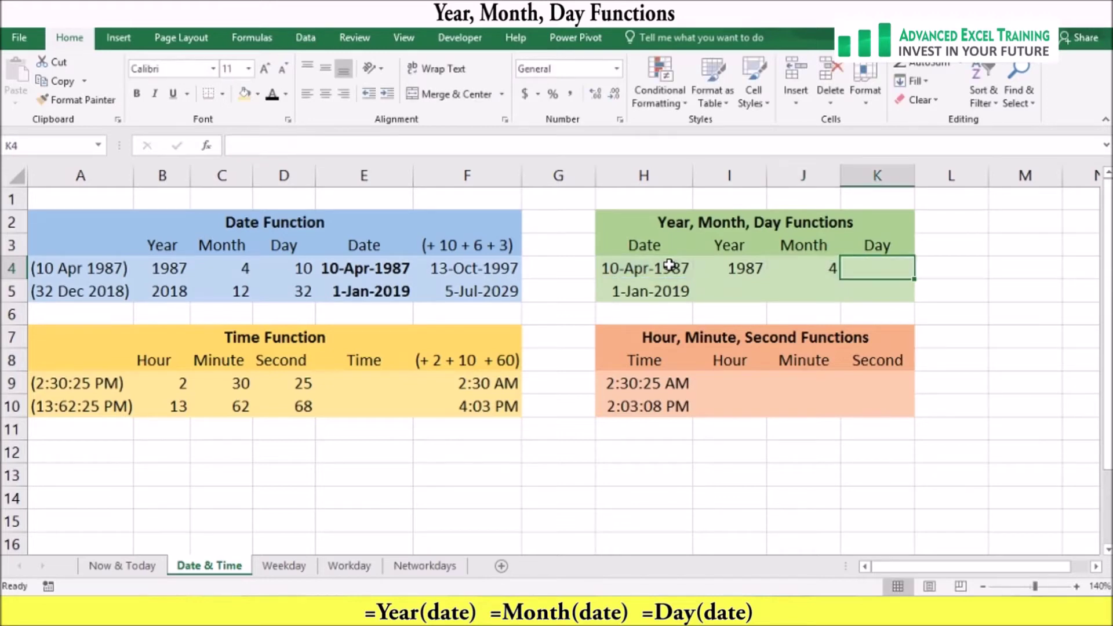
# - Enter =DAY(H4) in K4, giving 10, and select the I4:K4 results
pyautogui.write('=da')
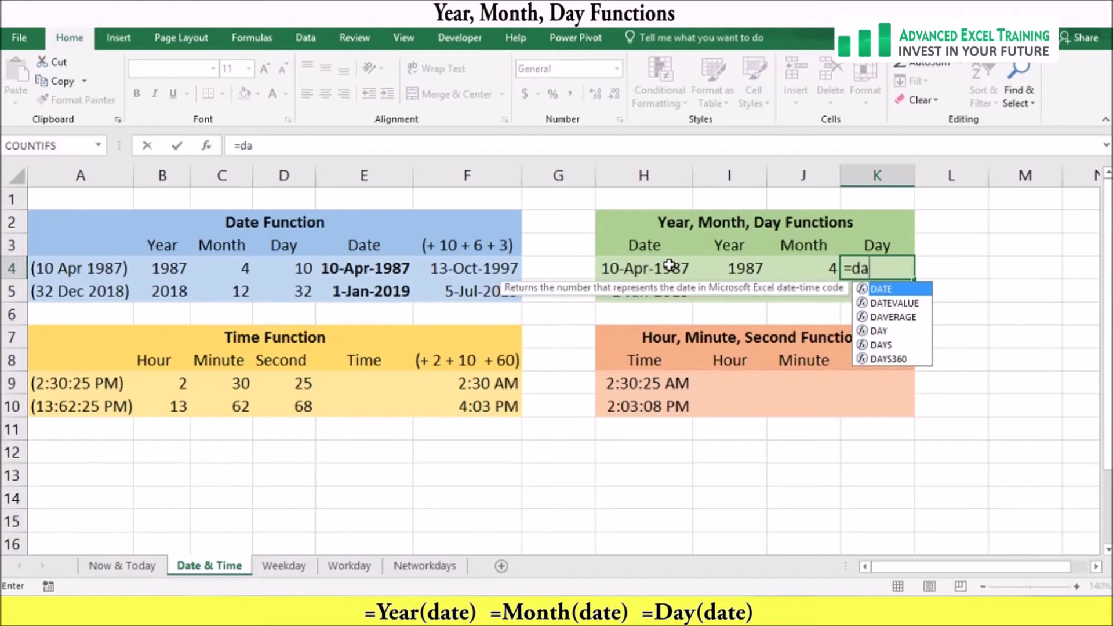
pyautogui.write('y(')
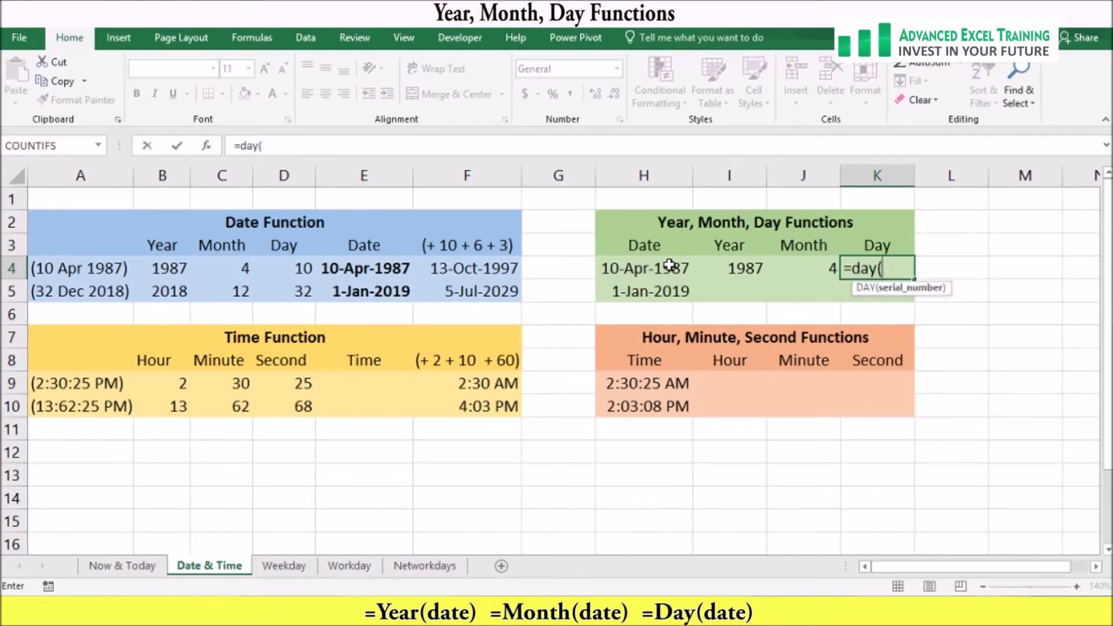
pyautogui.click(619, 269)
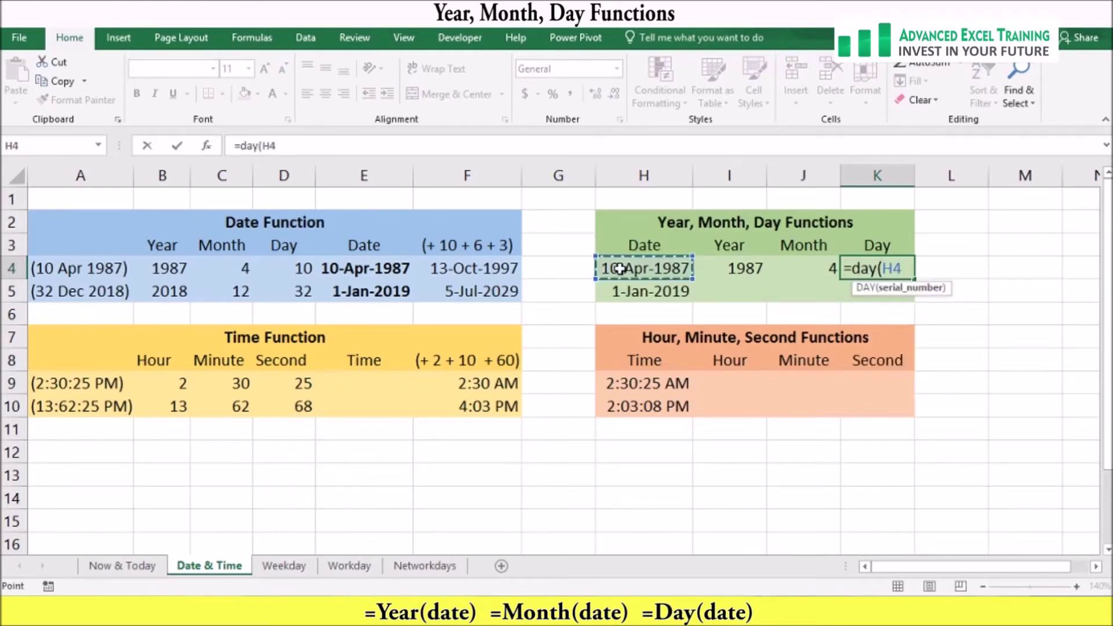
pyautogui.write(')')
pyautogui.press('Return')
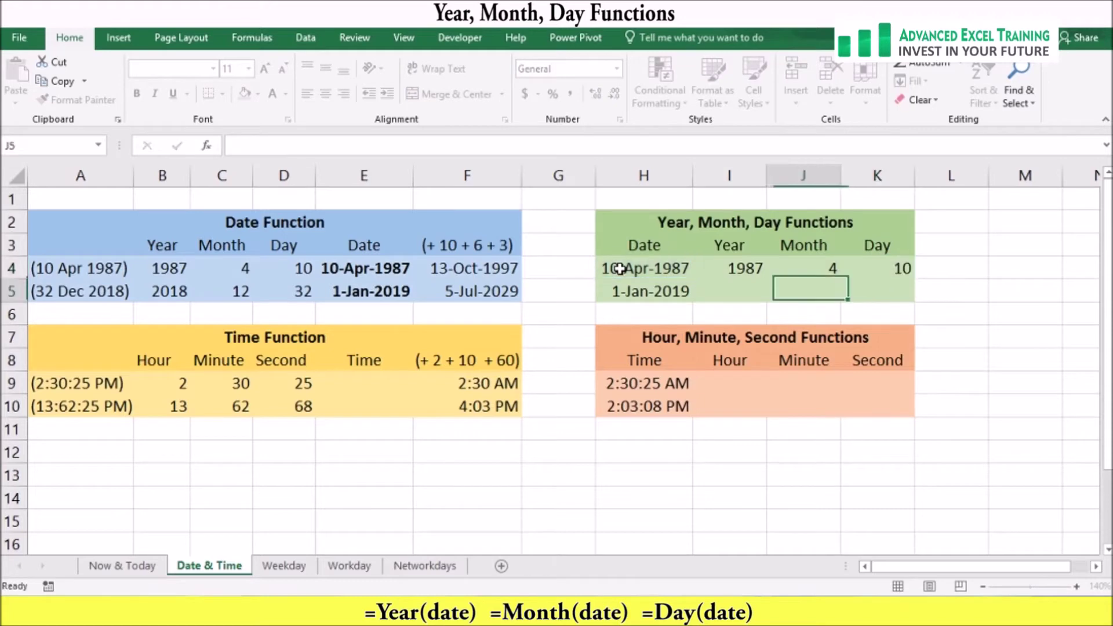
pyautogui.moveTo(715, 266); pyautogui.dragTo(911, 303)
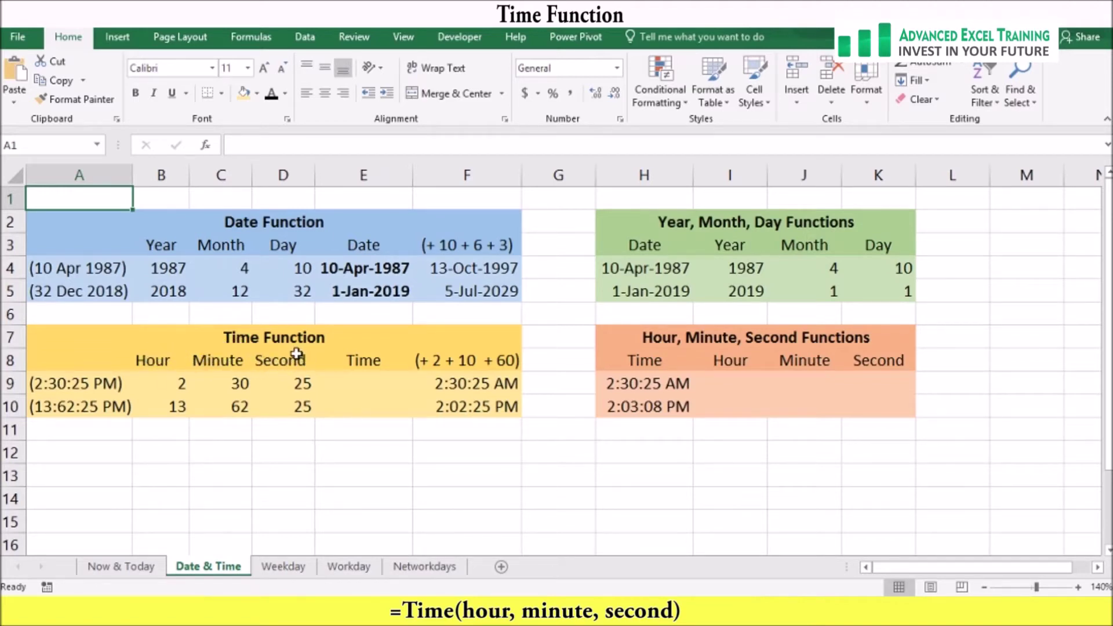
# - Enter =TIME(B9,C9,D9) in E9, giving 2:30:25 AM
pyautogui.moveTo(152, 383); pyautogui.dragTo(275, 404)
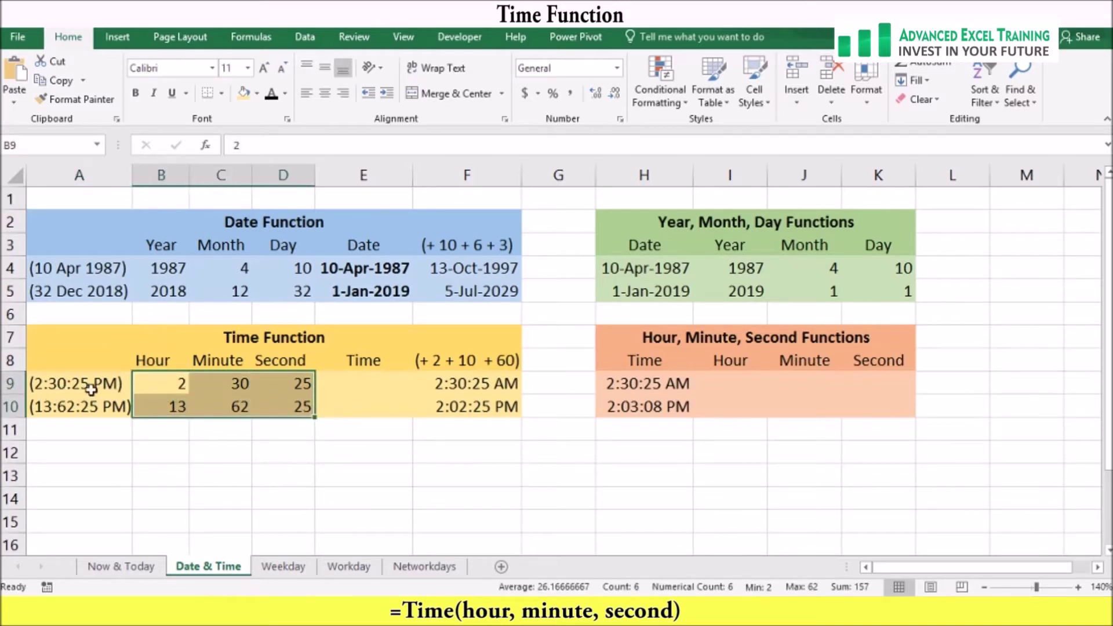
pyautogui.click(345, 384)
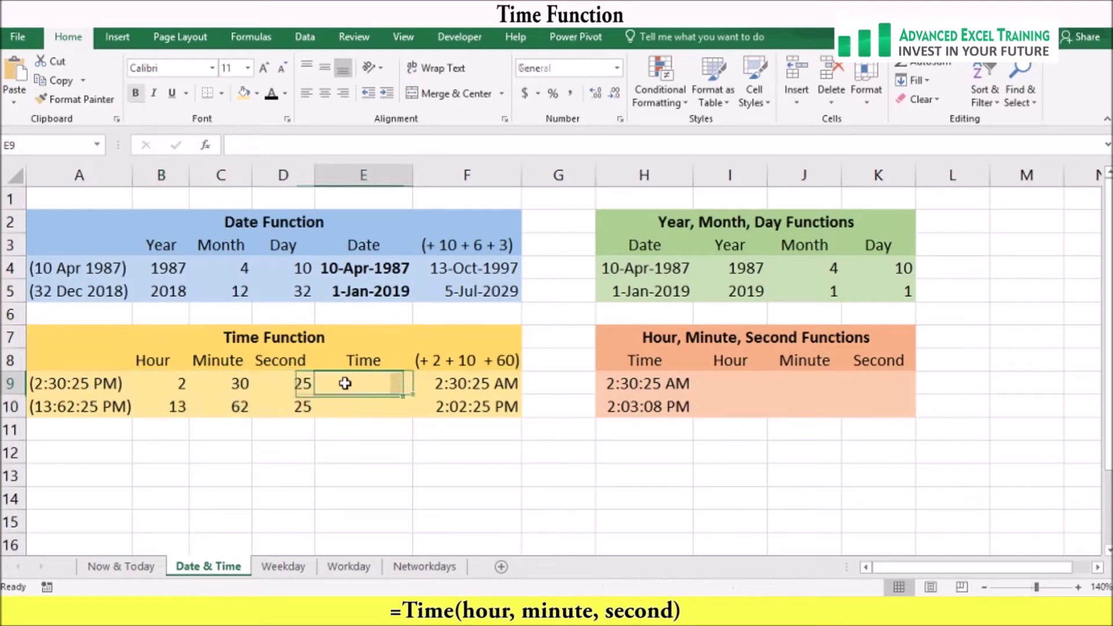
pyautogui.write('=time')
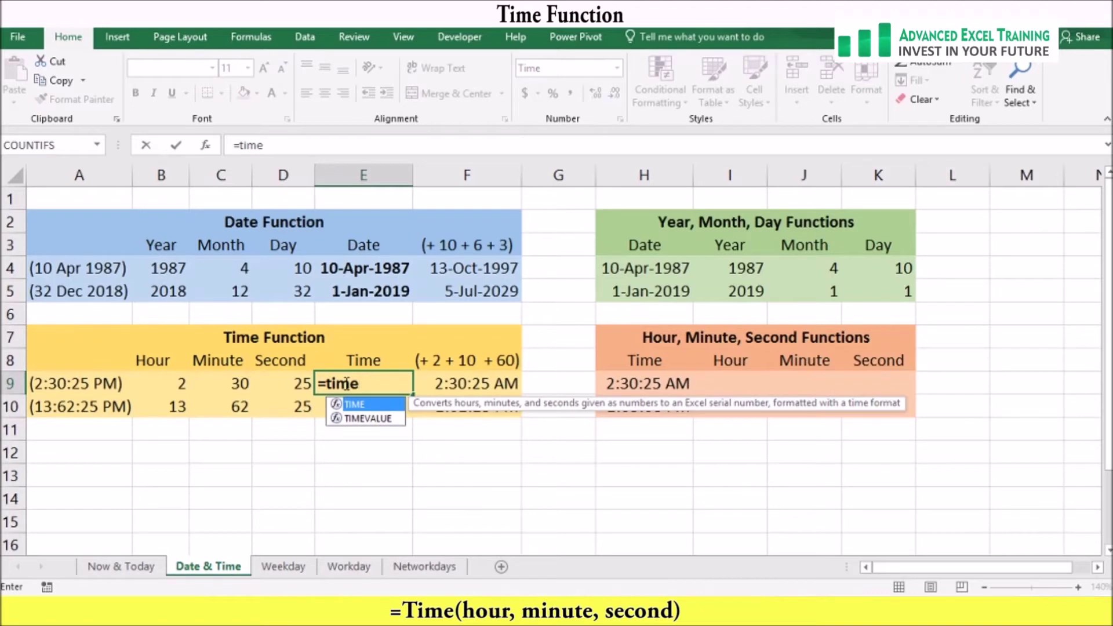
pyautogui.write('(')
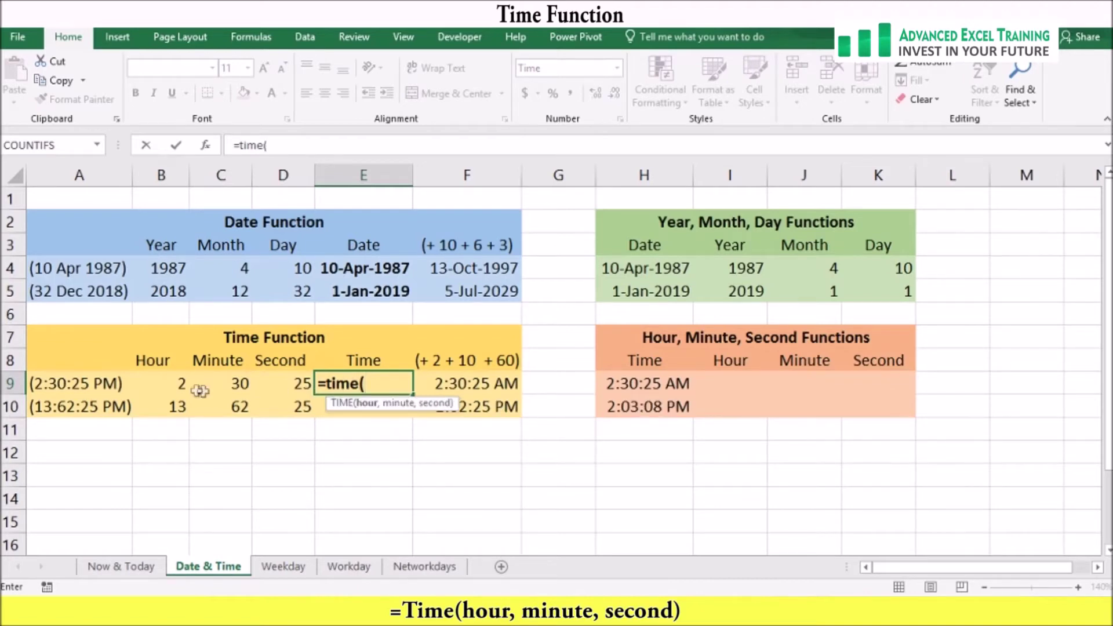
pyautogui.click(173, 384)
pyautogui.write(',')
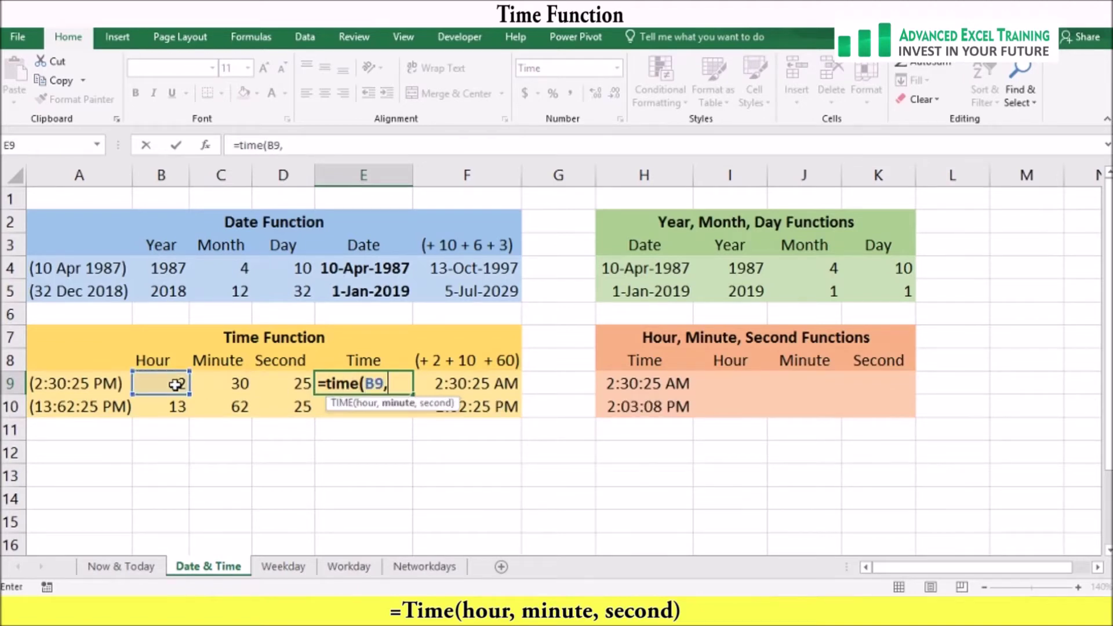
pyautogui.click(231, 383)
pyautogui.write(',')
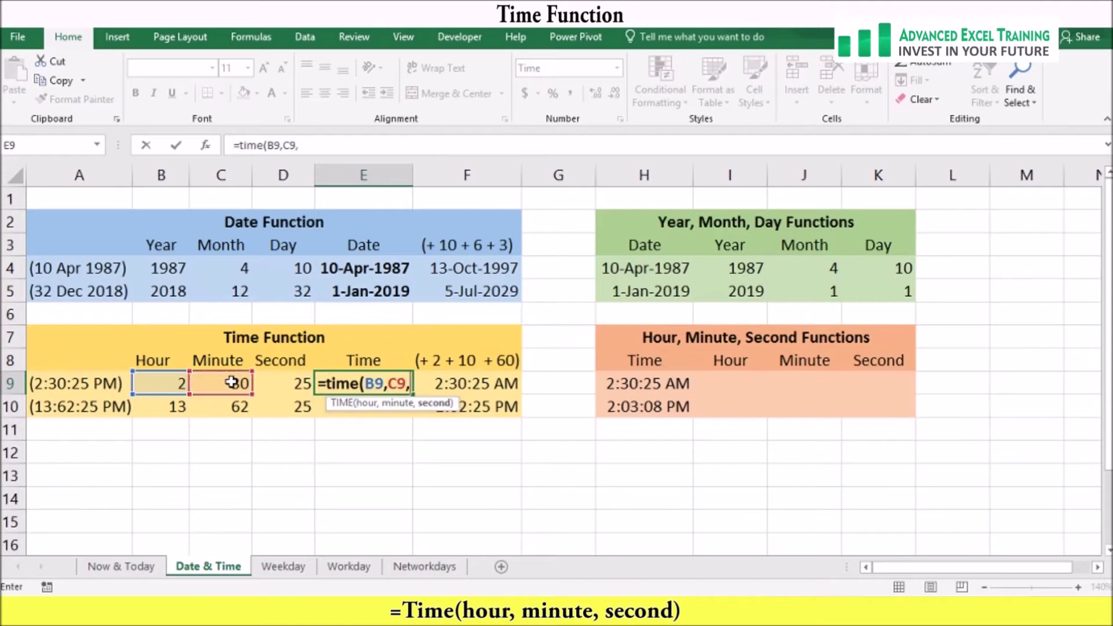
pyautogui.click(275, 385)
pyautogui.write(')')
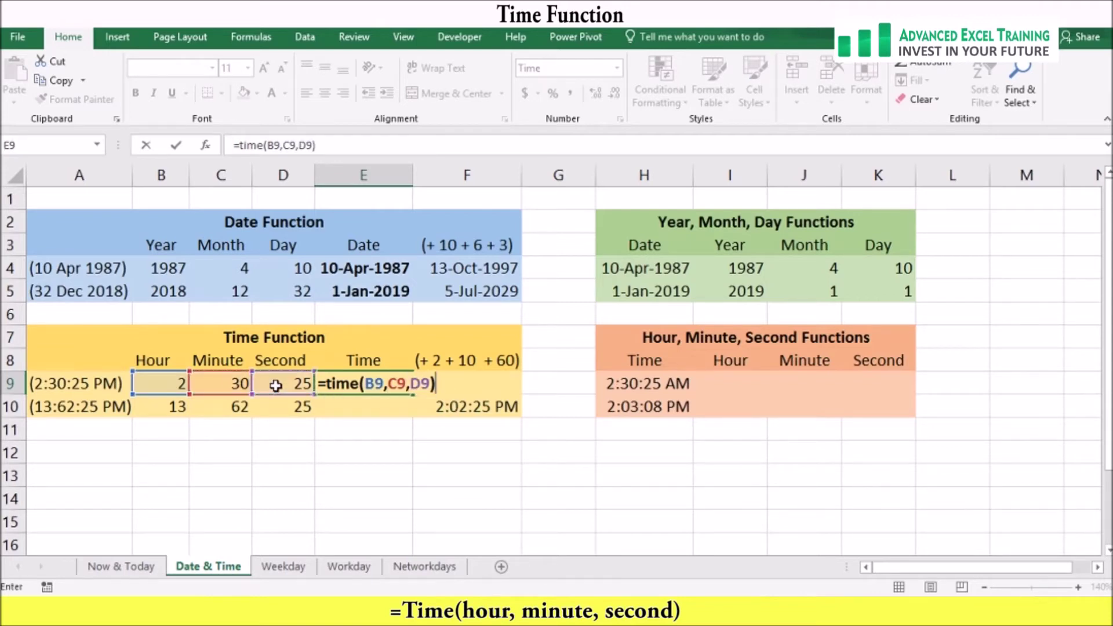
pyautogui.press('Return')
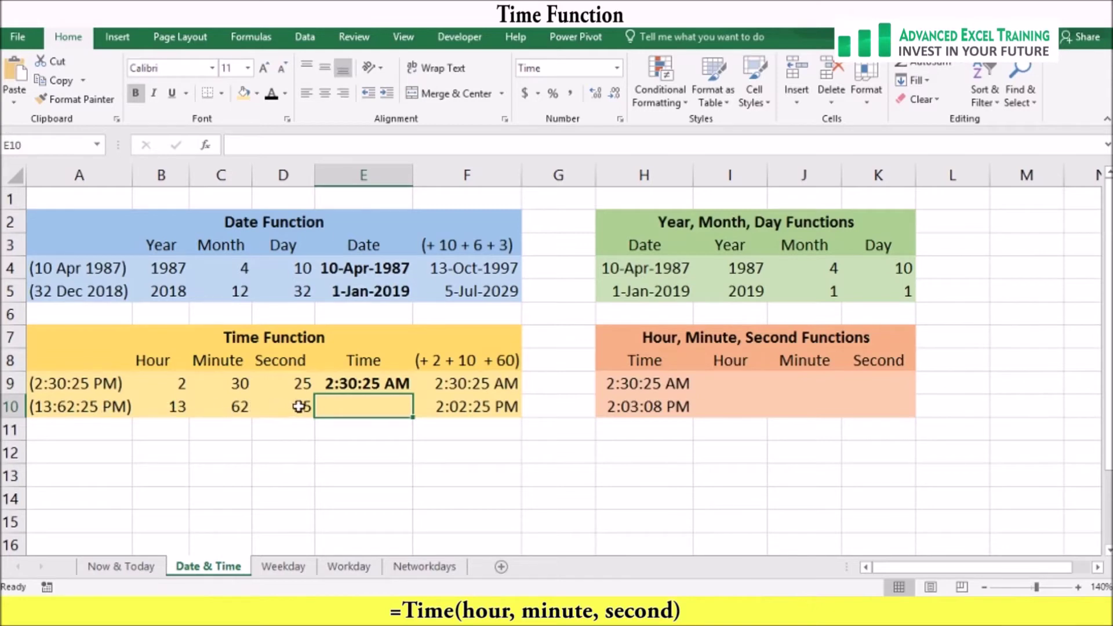
# - Copy the TIME formula down to E10 and check the 62-minute value rolling over
pyautogui.click(350, 383)
pyautogui.moveTo(414, 396); pyautogui.dragTo(411, 412)
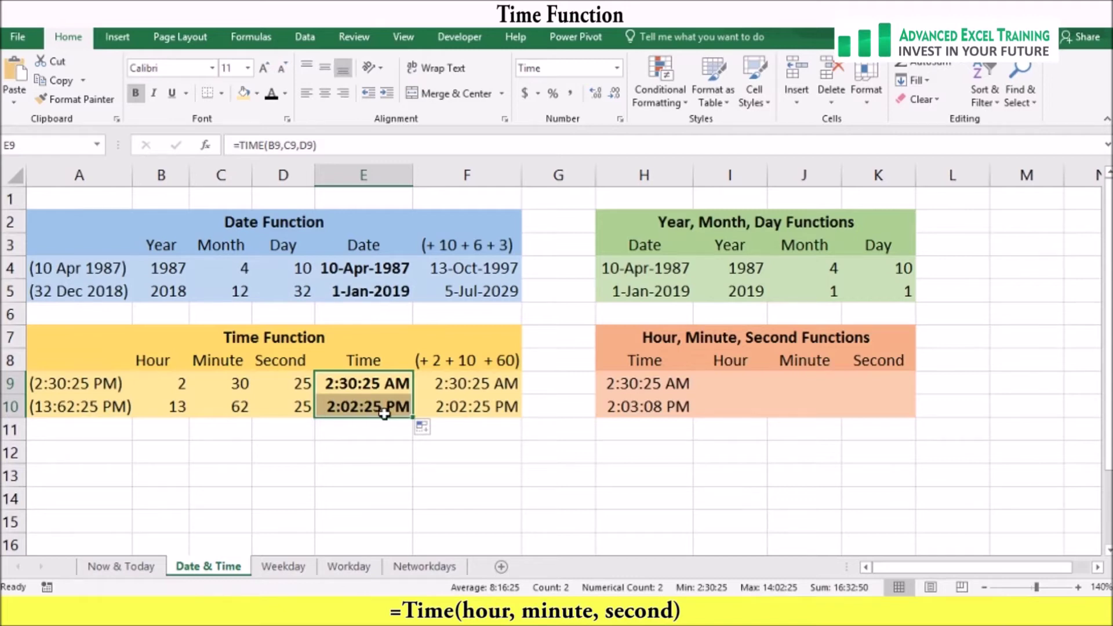
pyautogui.click(235, 406)
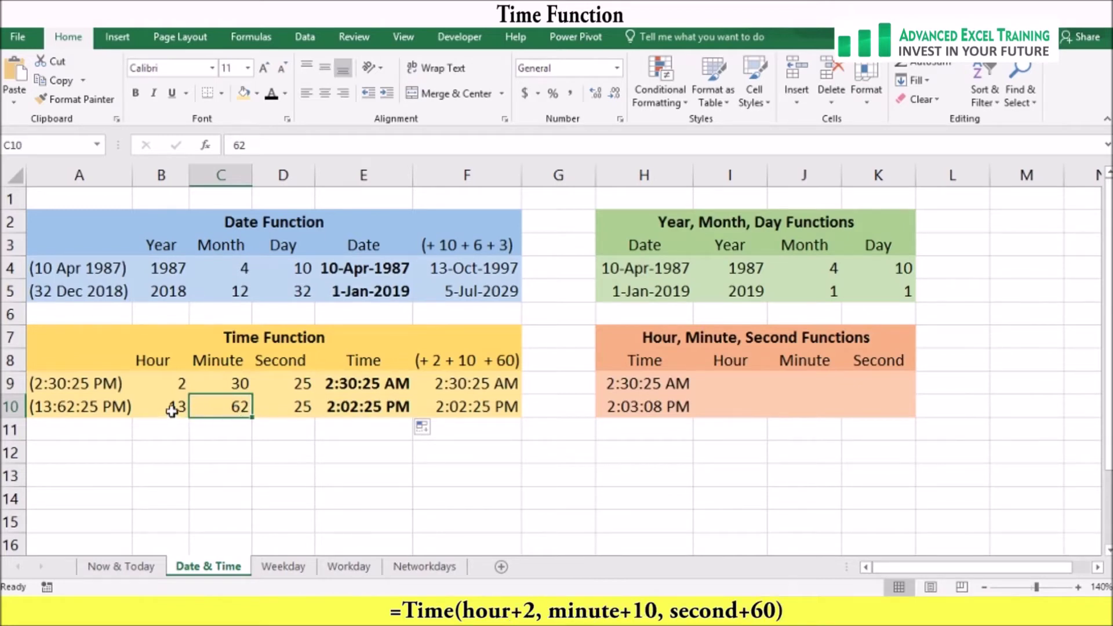
# - Edit F9 to =TIME(B9+2,C9+10,D9+60) and copy it down to F10
pyautogui.click(460, 386)
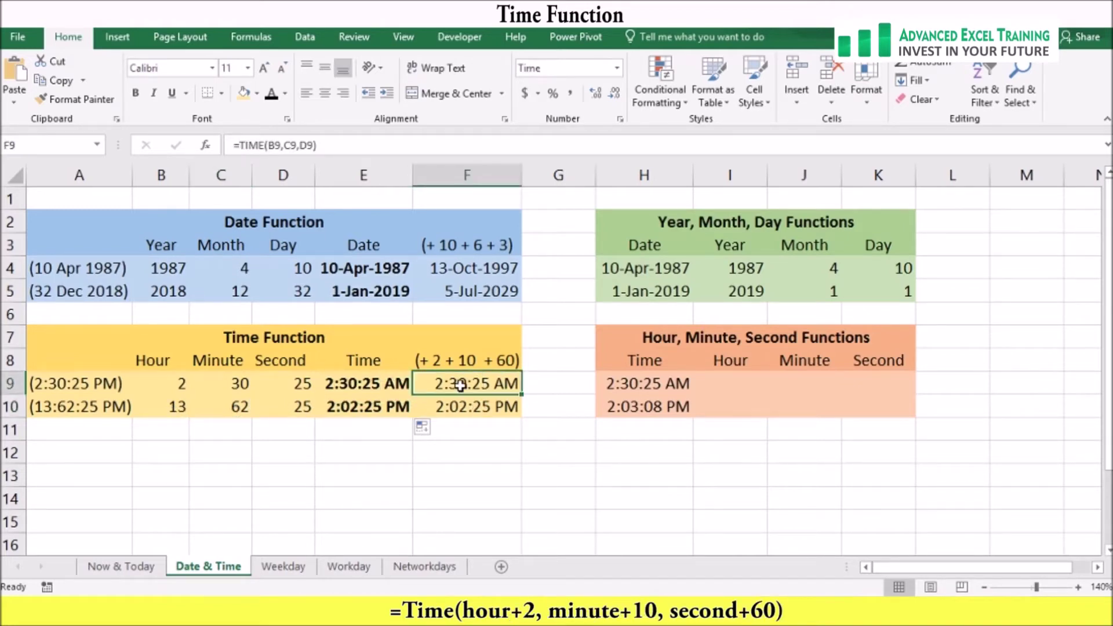
pyautogui.doubleClick(460, 386)
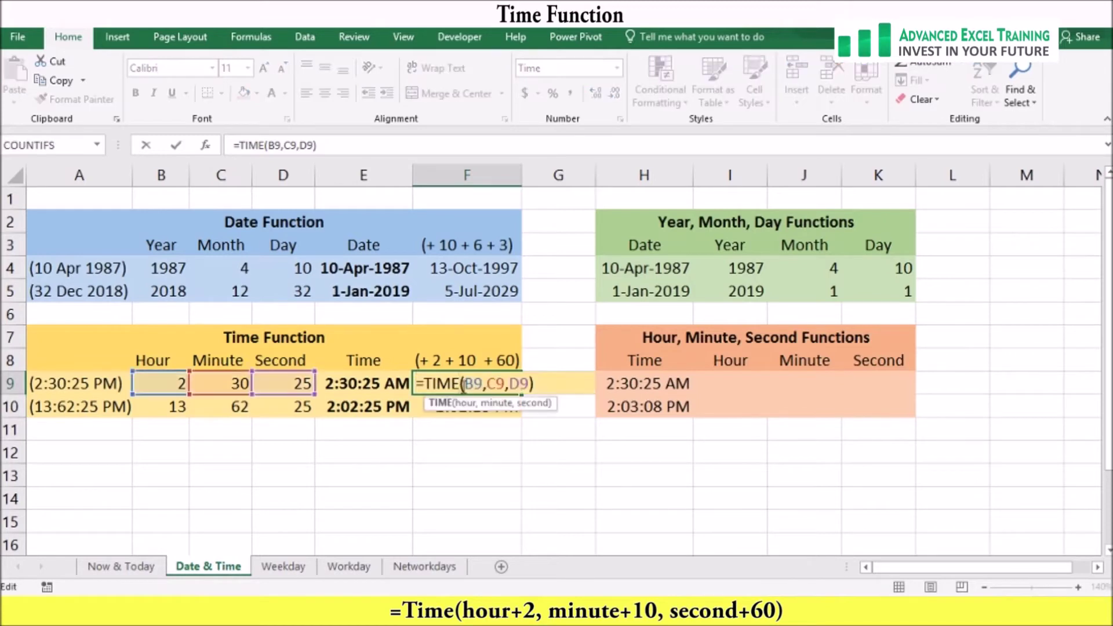
pyautogui.click(483, 385)
pyautogui.write('+')
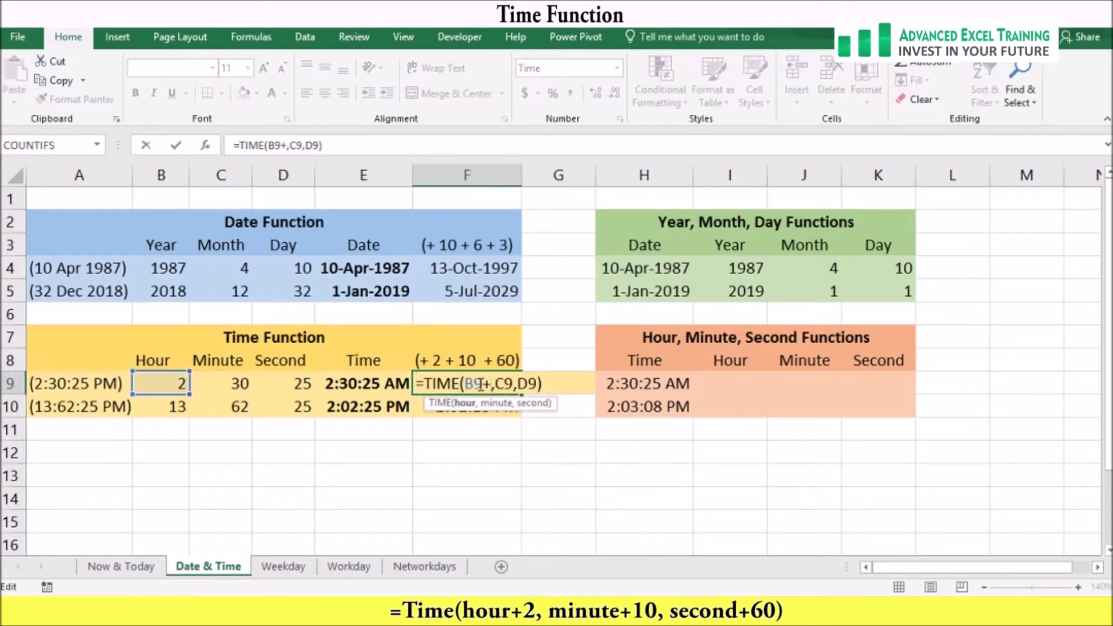
pyautogui.write('2')
pyautogui.click(521, 385)
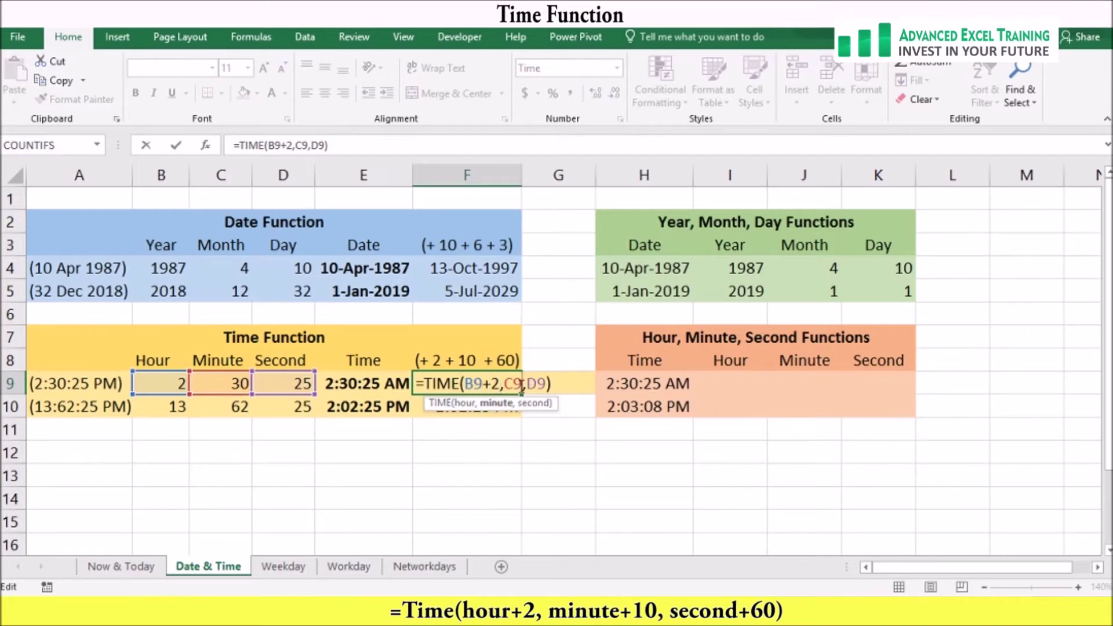
pyautogui.write('+10')
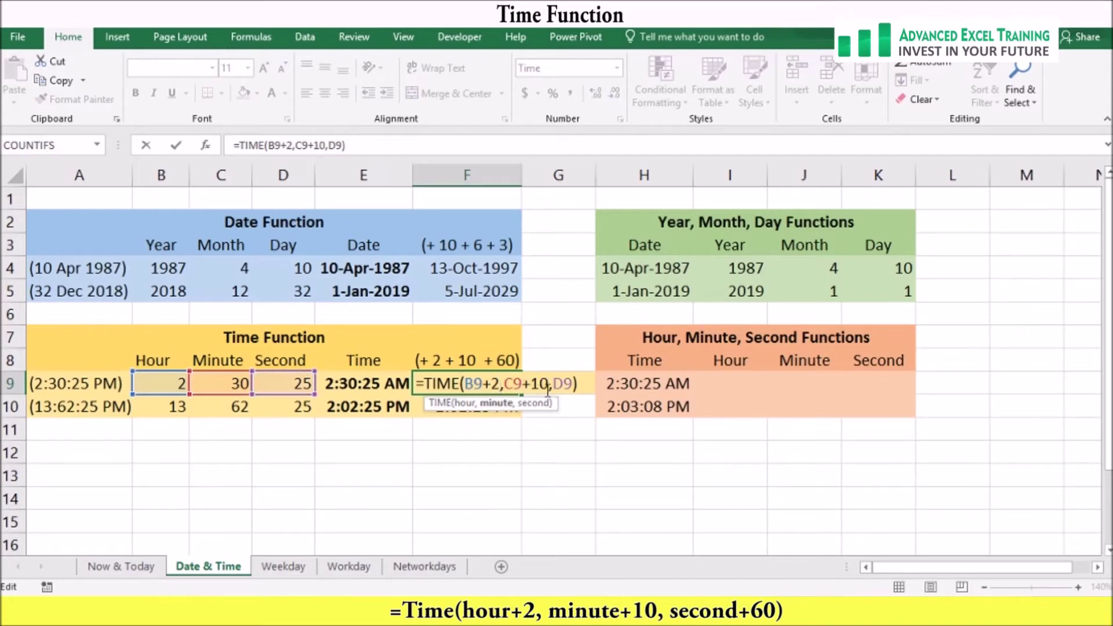
pyautogui.click(572, 383)
pyautogui.write('+60')
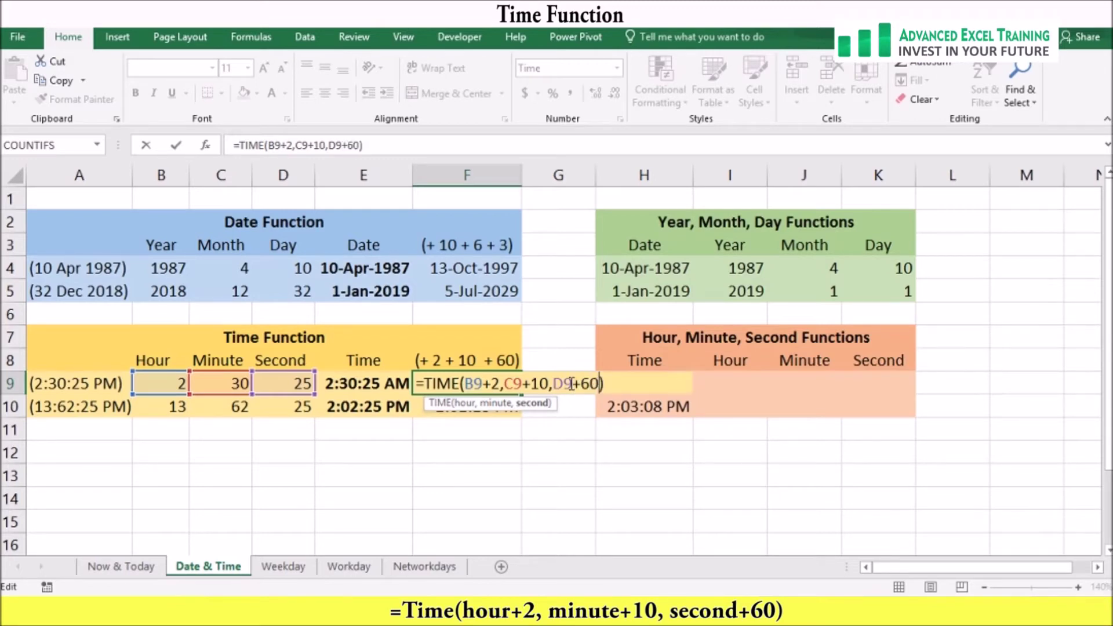
pyautogui.hotkey('ctrl', 'Return')
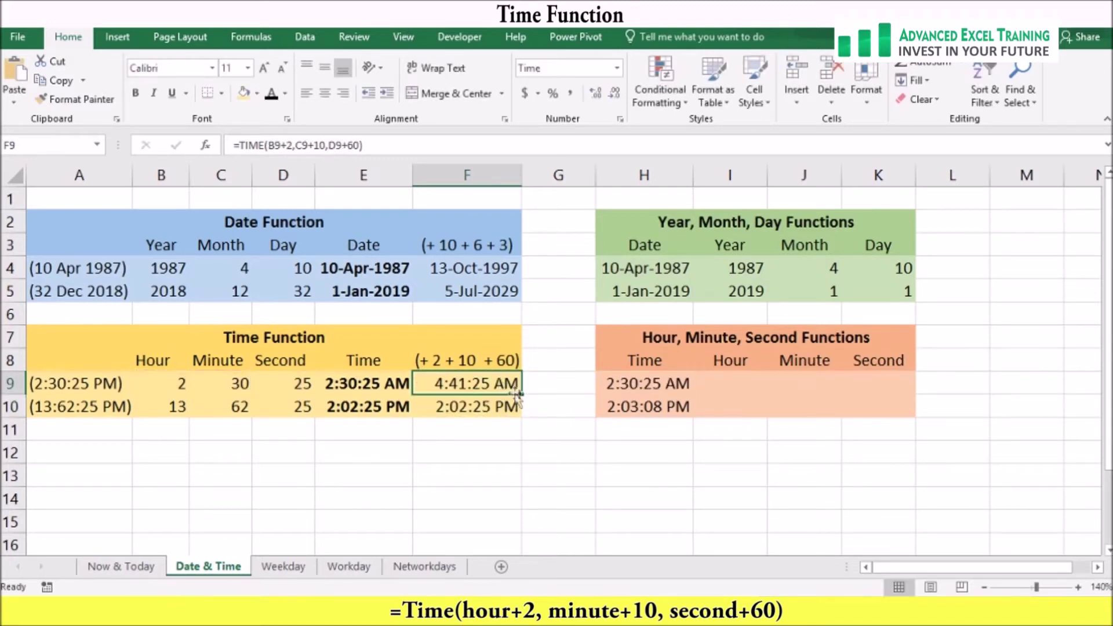
pyautogui.moveTo(523, 394); pyautogui.dragTo(525, 413)
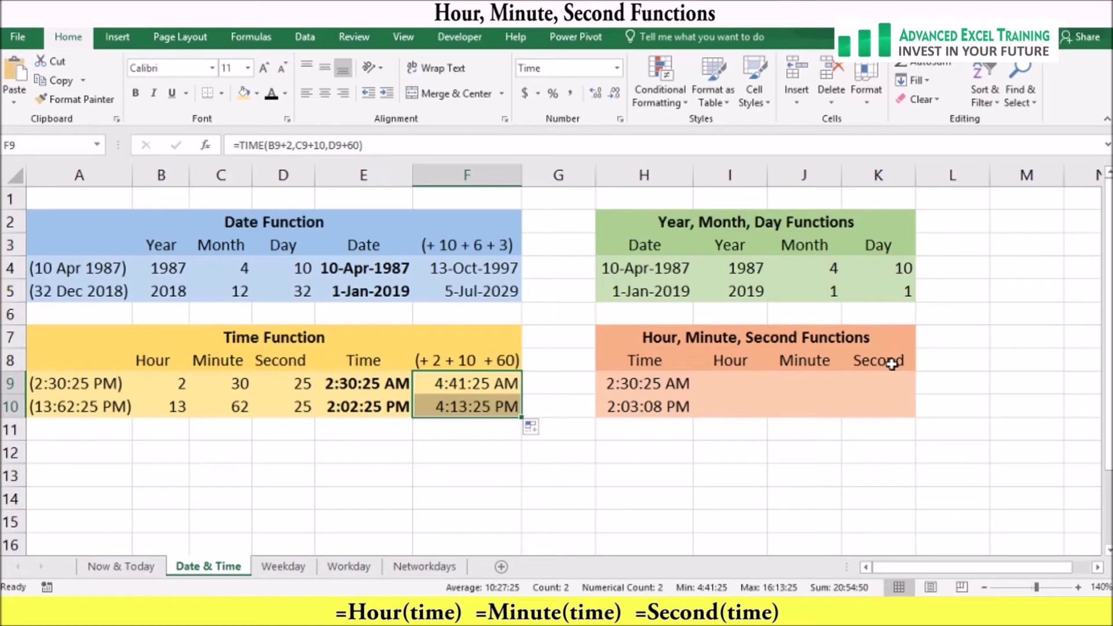
# - Enter =HOUR(H9) in I9 and =MINUTE(H9) in J9, giving 2 and 30
pyautogui.click(727, 382)
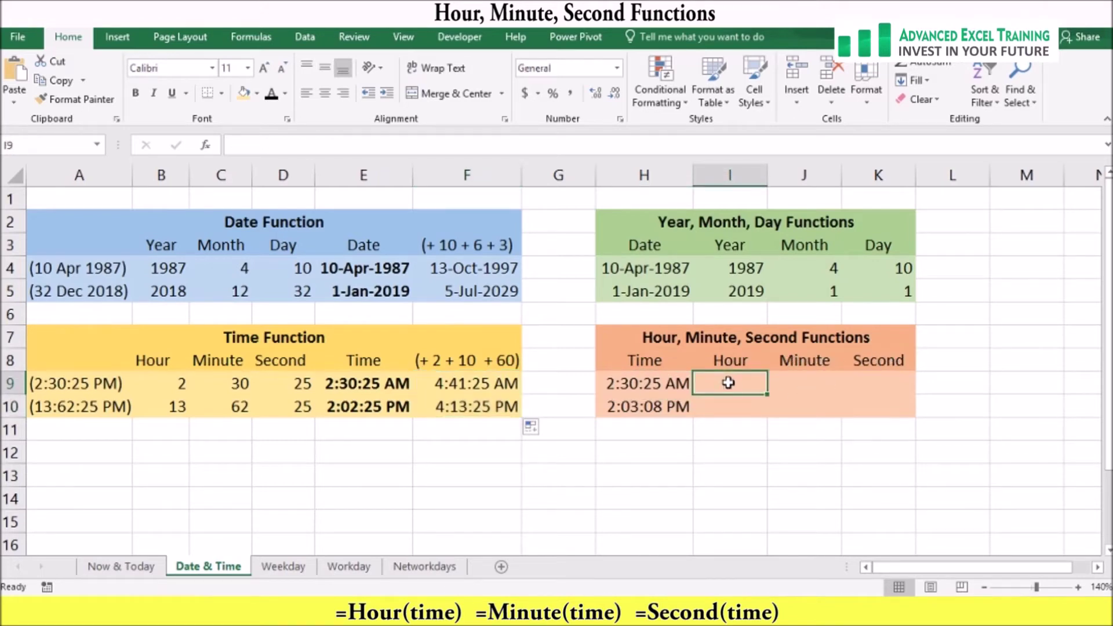
pyautogui.write('=h')
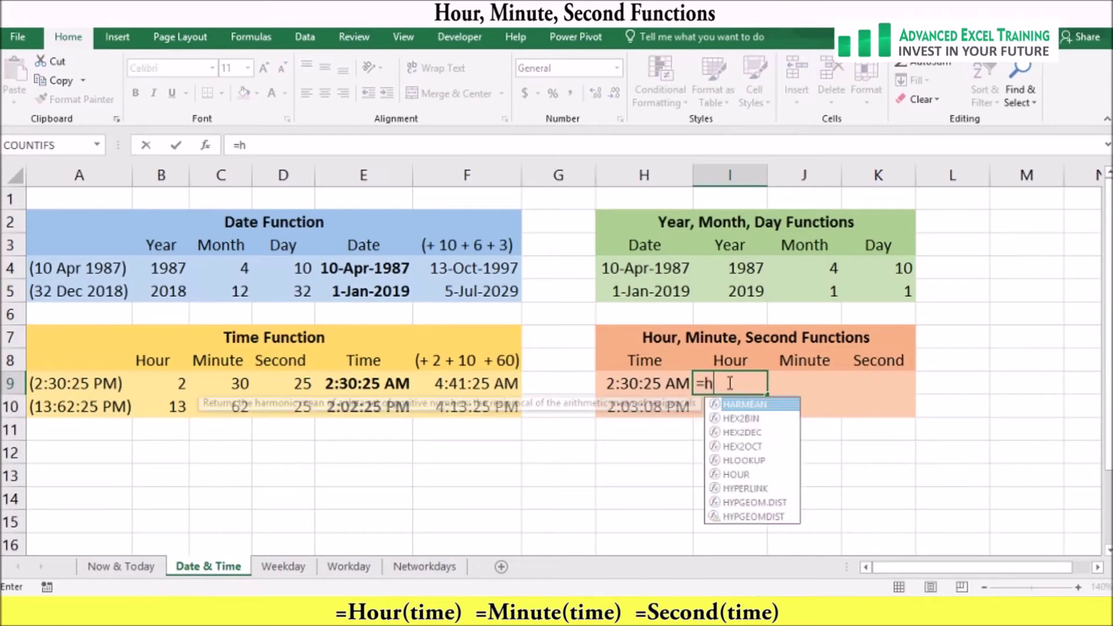
pyautogui.write('our(')
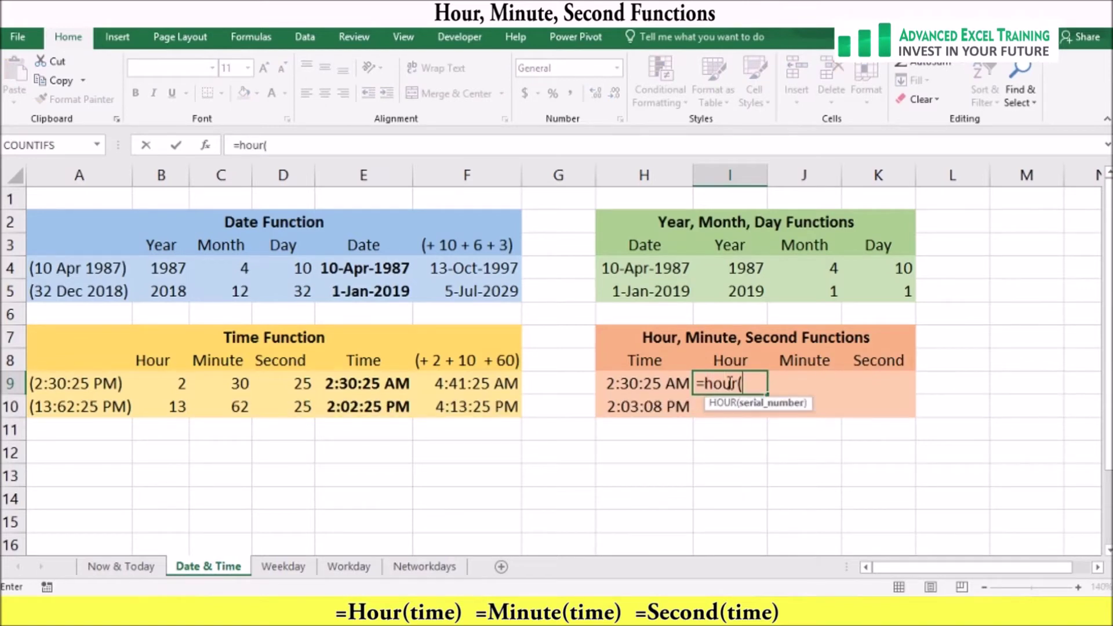
pyautogui.click(647, 388)
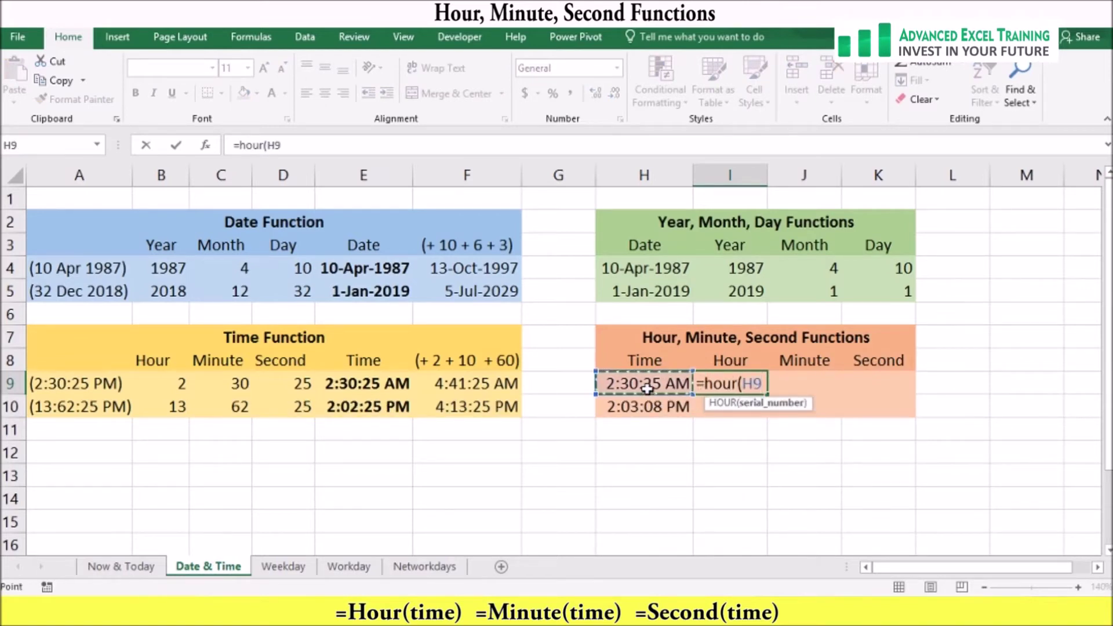
pyautogui.write(')')
pyautogui.press('Return')
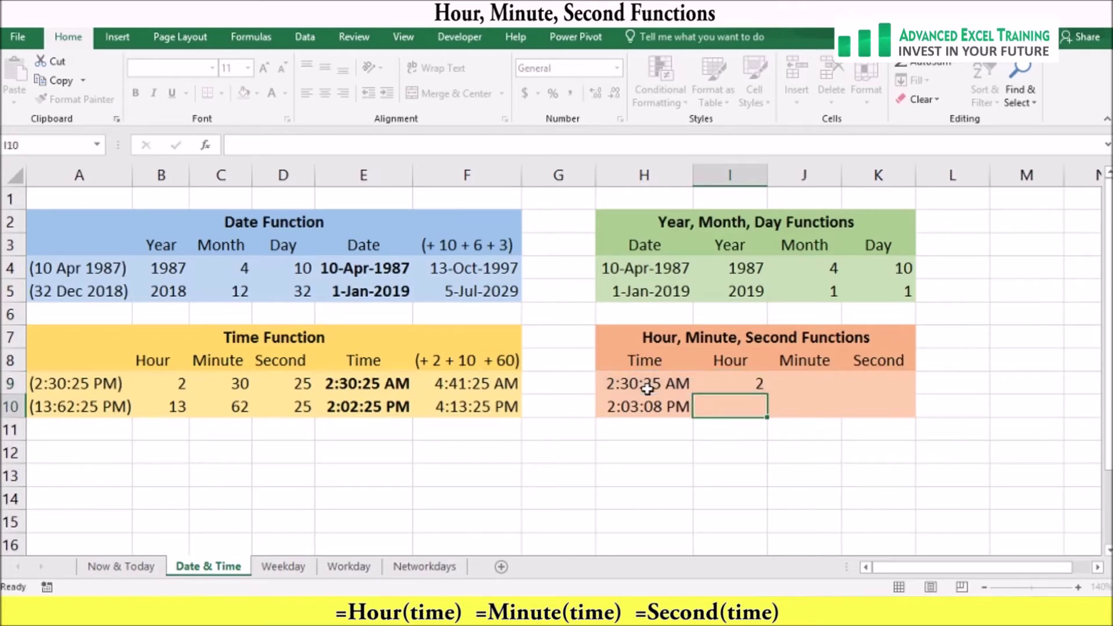
pyautogui.click(796, 382)
pyautogui.write('=minute')
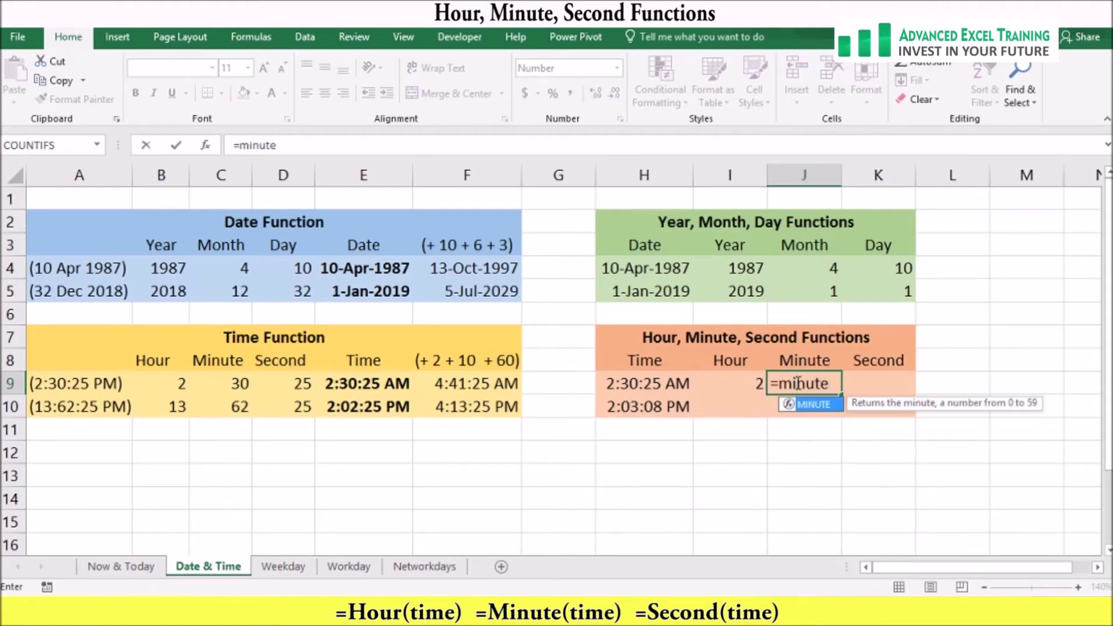
pyautogui.write('(')
pyautogui.click(659, 381)
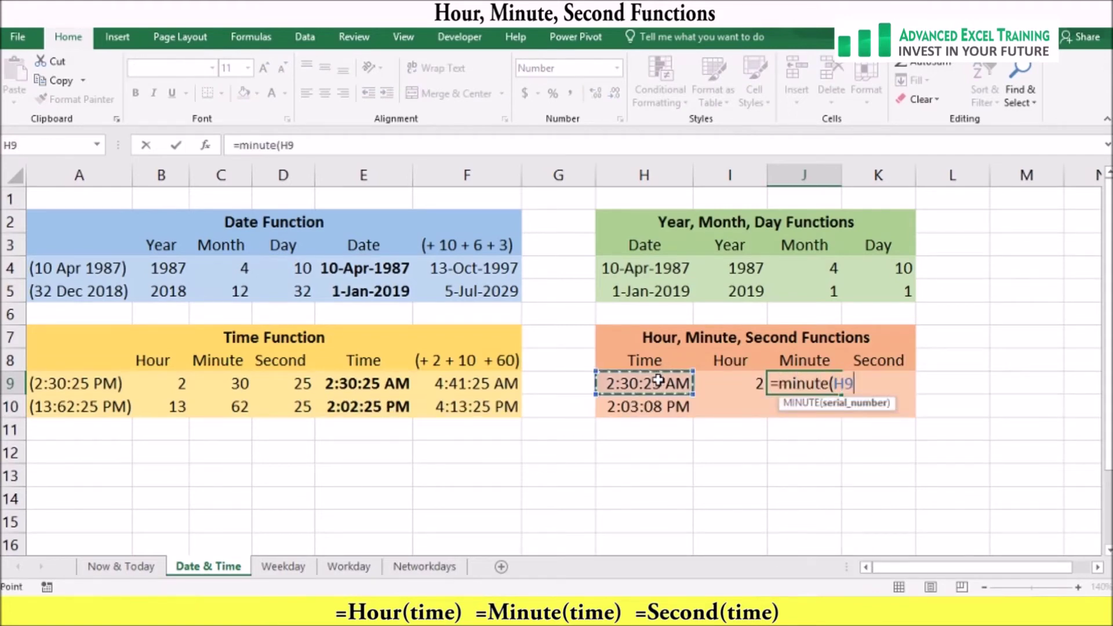
pyautogui.write(')')
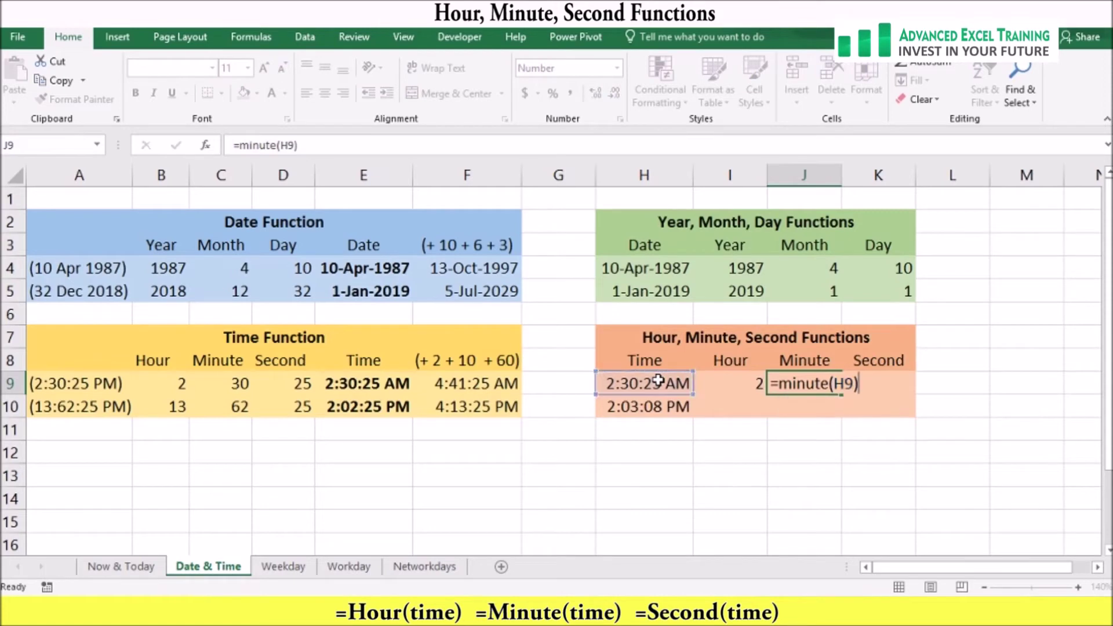
pyautogui.press('Tab')
# - Enter =SECOND(H9) in K9, giving 25, and select the row 9 results
pyautogui.write('=')
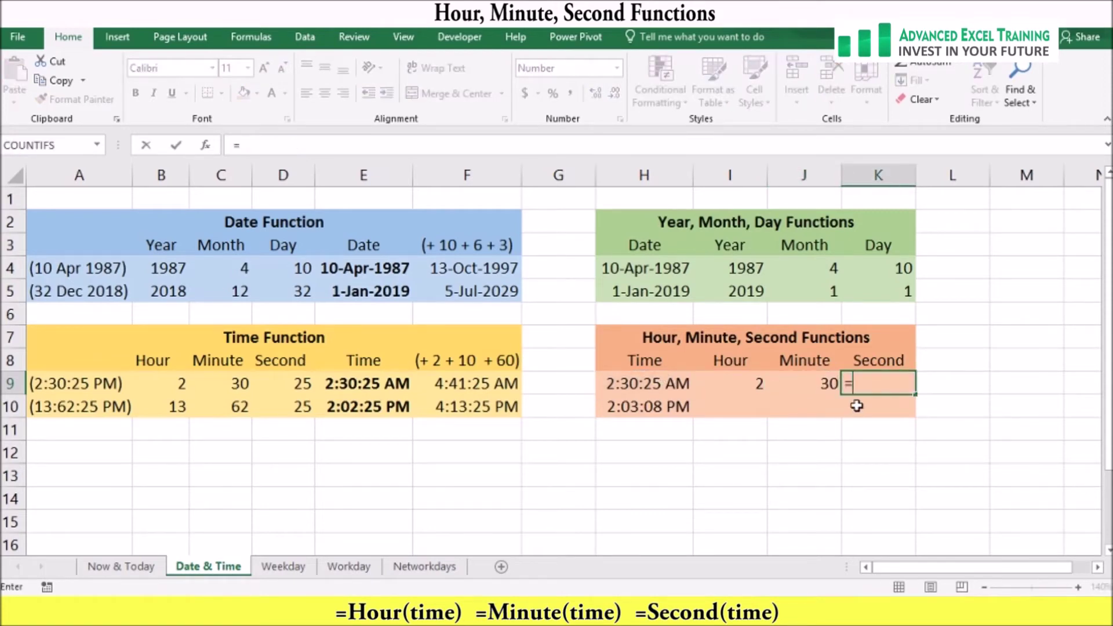
pyautogui.write('secon')
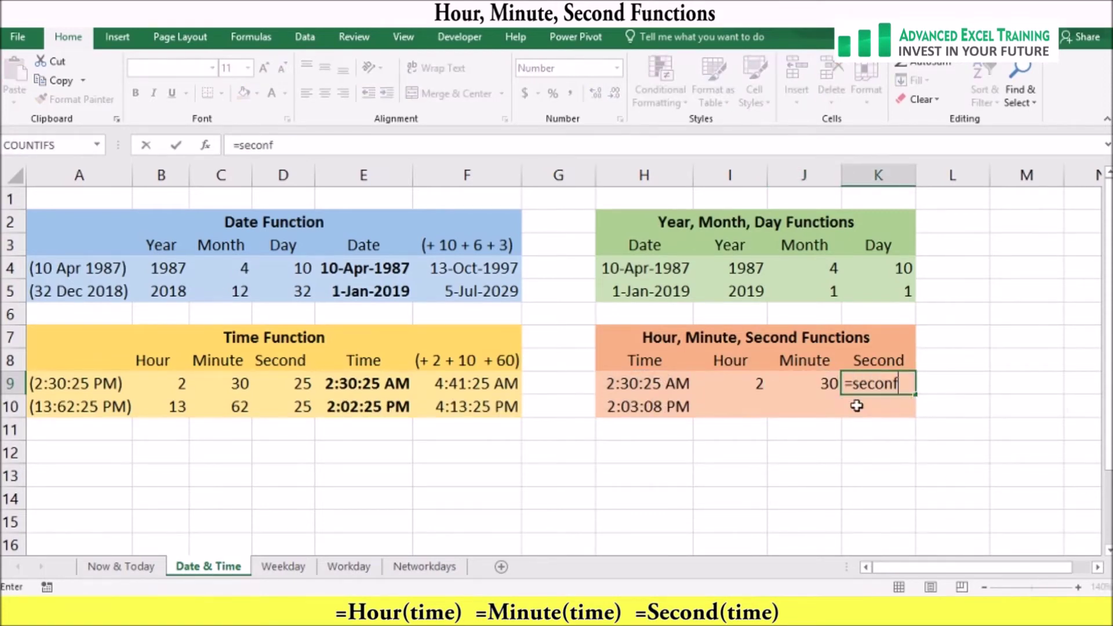
pyautogui.write('d(')
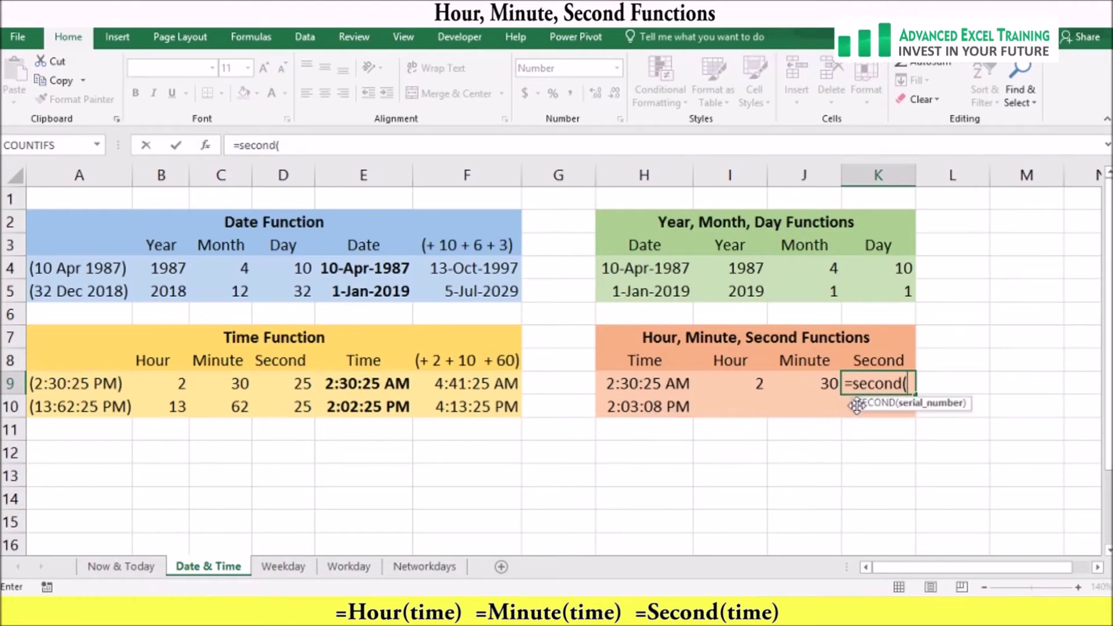
pyautogui.click(661, 383)
pyautogui.write(')')
pyautogui.press('Return')
pyautogui.press('Left')
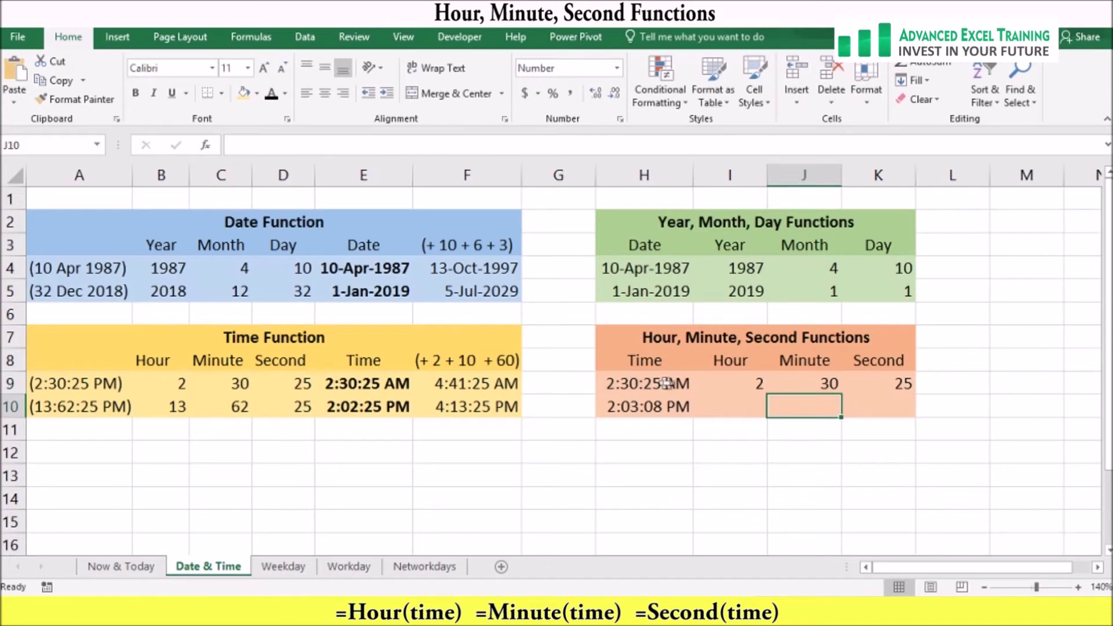
pyautogui.moveTo(745, 384); pyautogui.dragTo(913, 412)
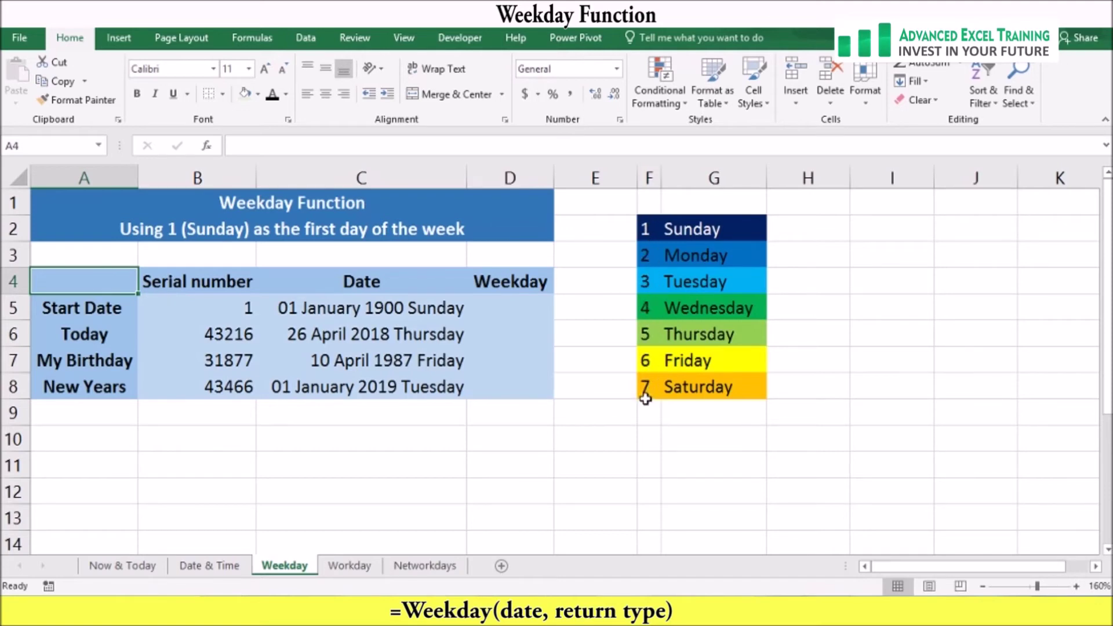
# - Enter =WEEKDAY(C5,1) in D5 with Sunday as 1, returning 1 for 01 January 1900
pyautogui.click(513, 306)
pyautogui.write('=')
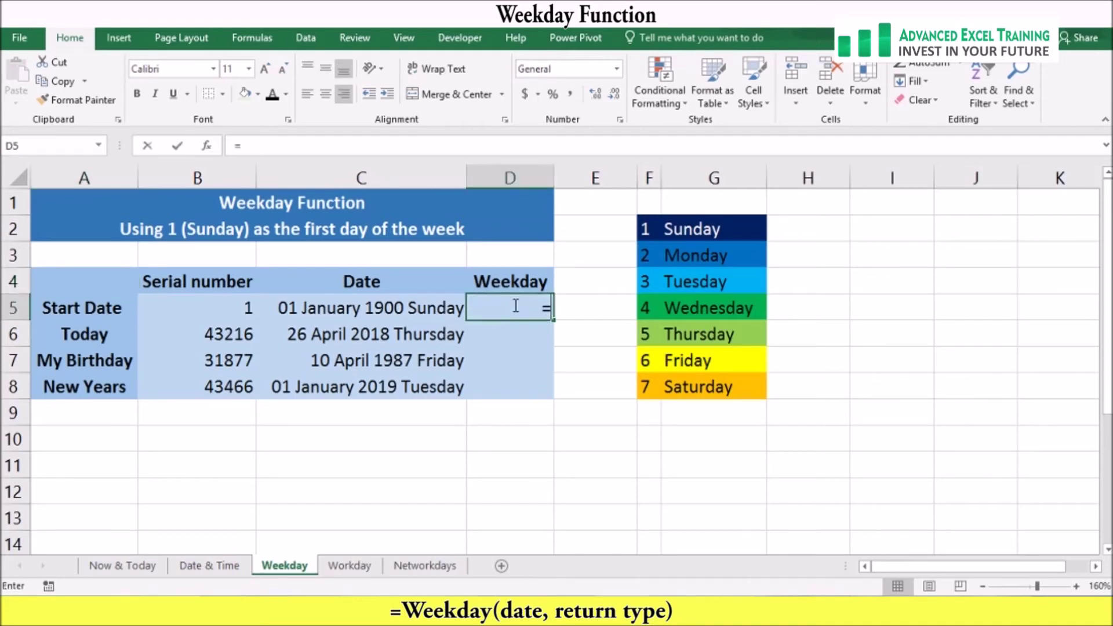
pyautogui.write('weekday')
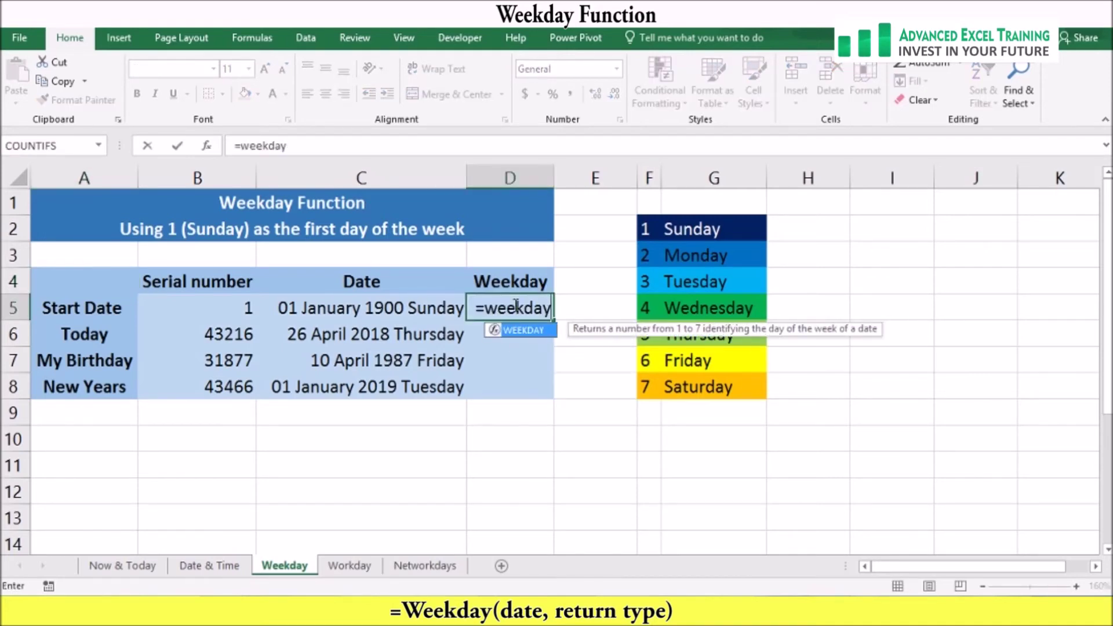
pyautogui.write('(')
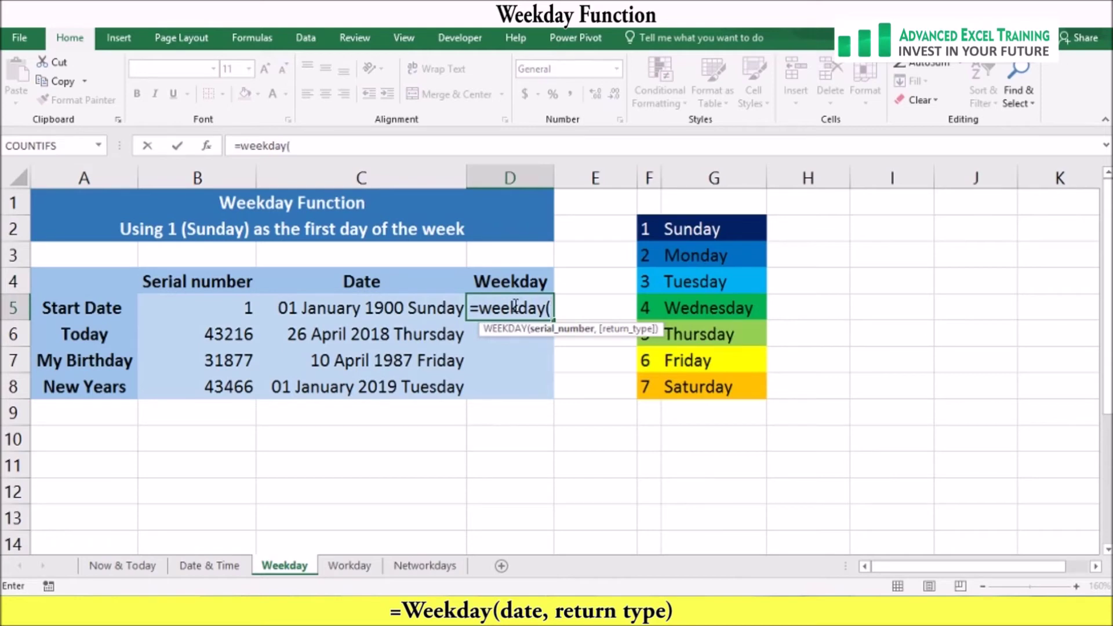
pyautogui.click(407, 308)
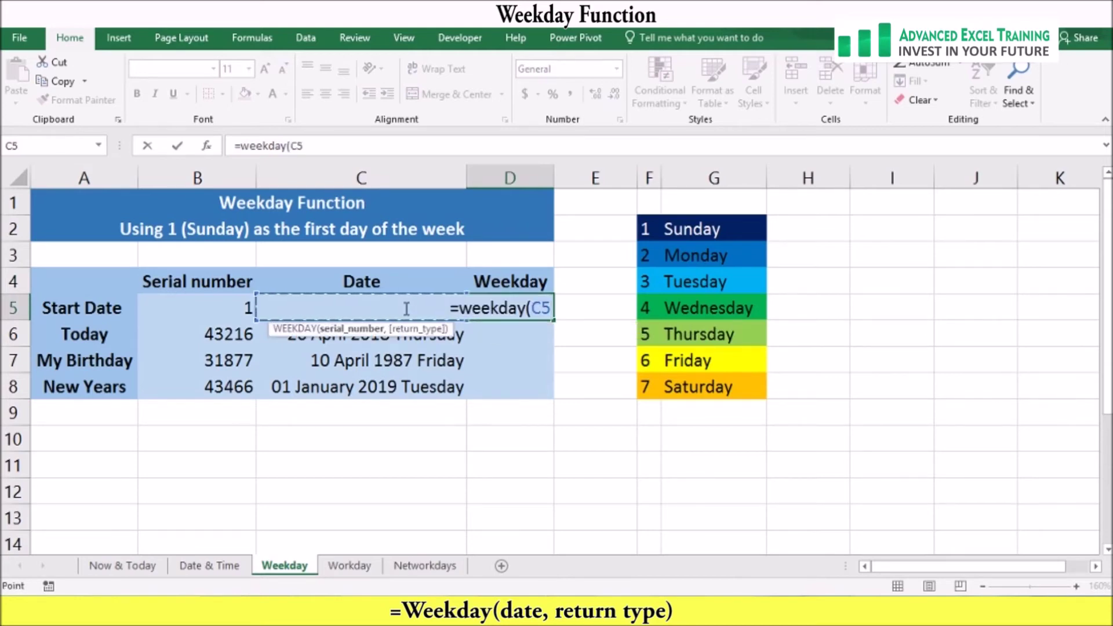
pyautogui.write(',')
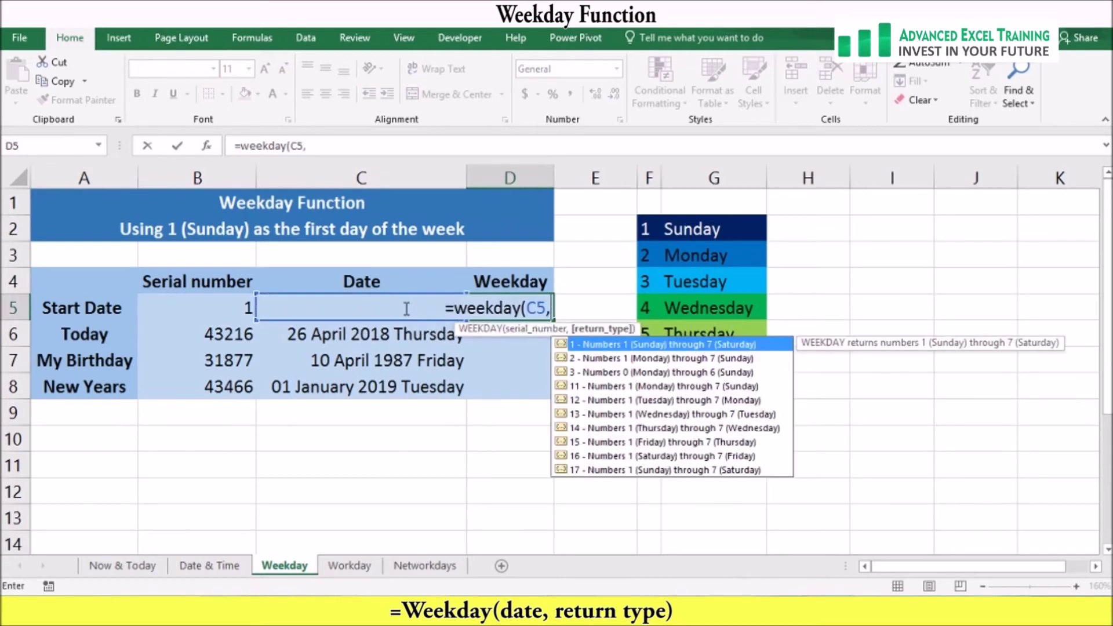
pyautogui.doubleClick(608, 345)
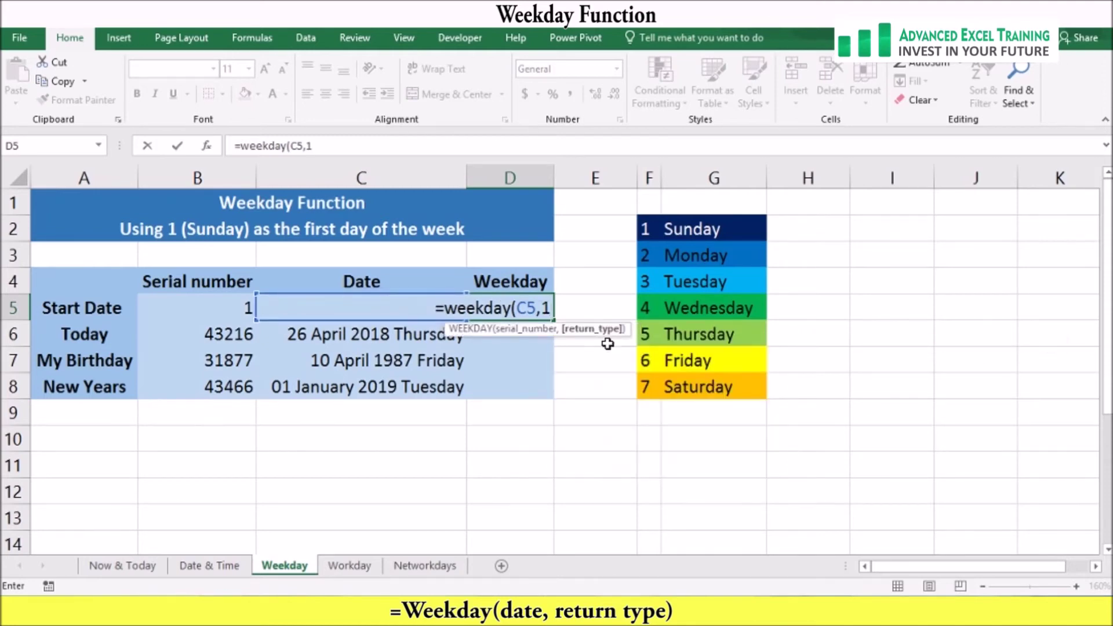
pyautogui.write(')')
pyautogui.press('Return')
pyautogui.hotkey('shift', 'Up')
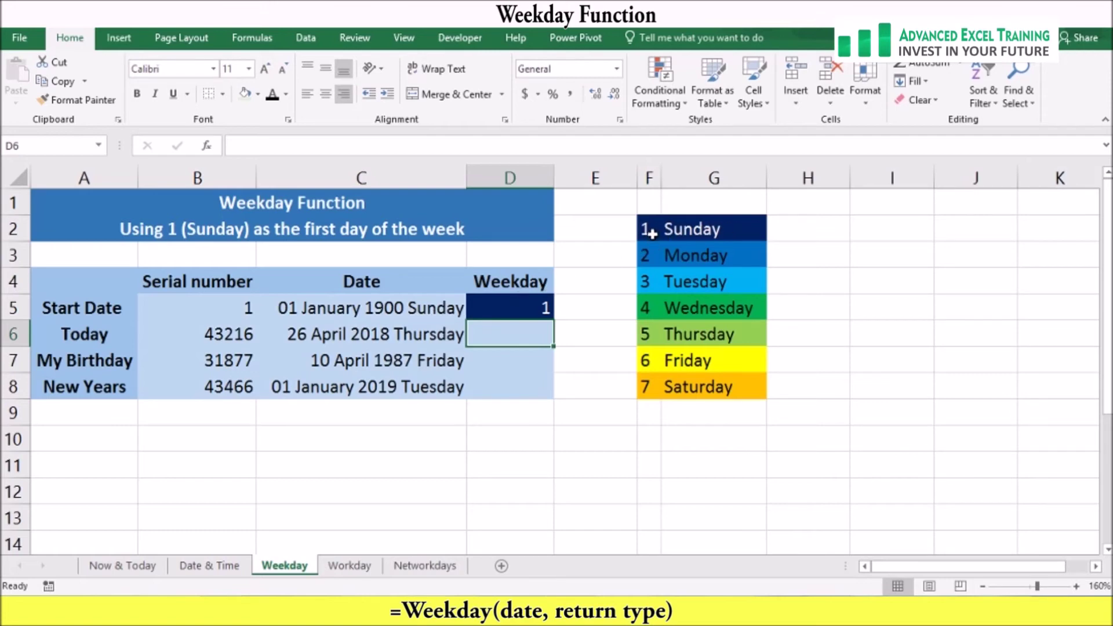
# - Copy the D5 weekday formula down to D8 and review the My Birthday and New Years rows
pyautogui.click(542, 308)
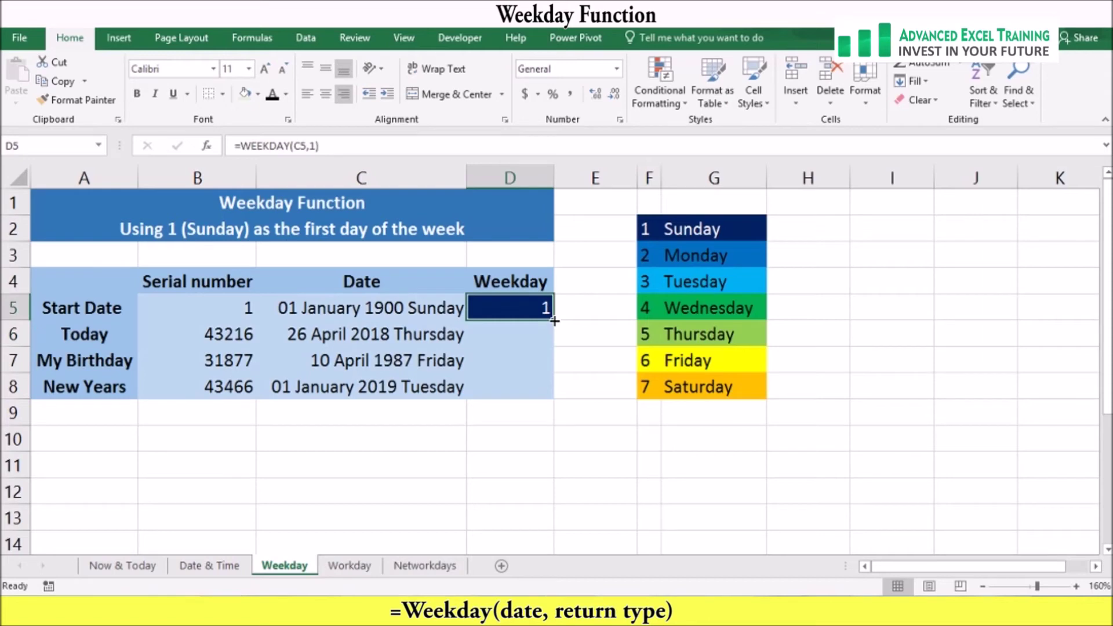
pyautogui.doubleClick(554, 320)
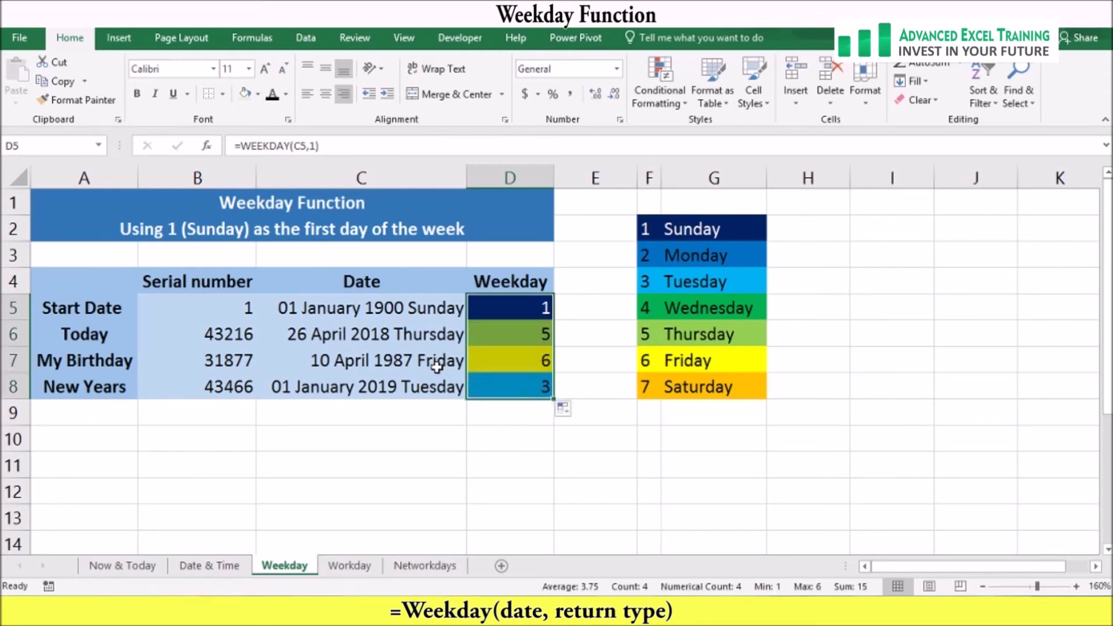
pyautogui.moveTo(122, 361); pyautogui.dragTo(488, 354)
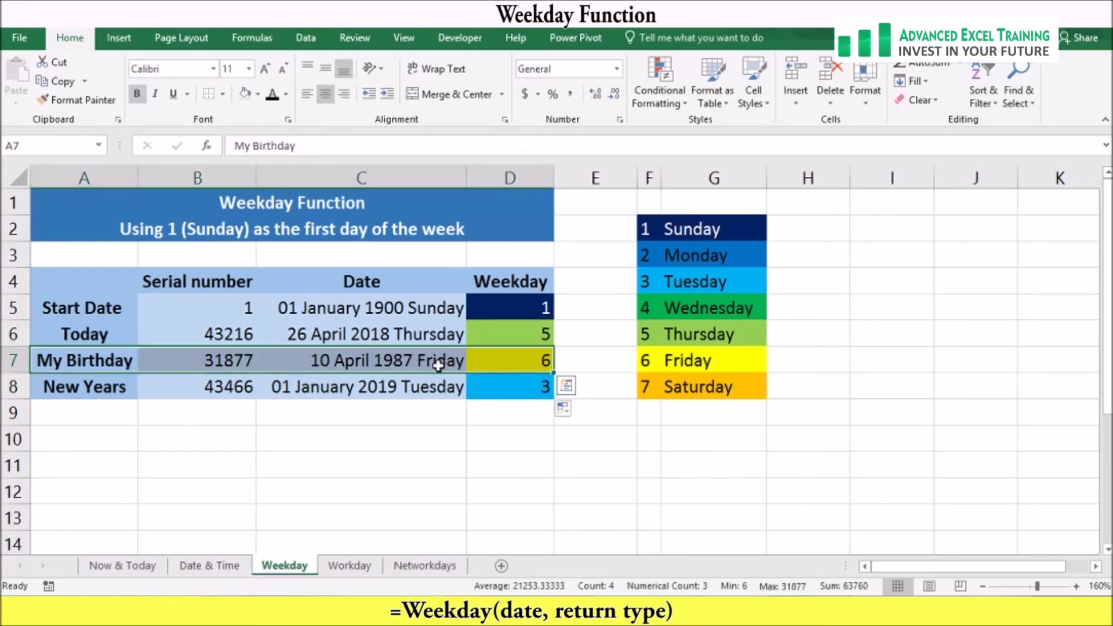
pyautogui.click(322, 390)
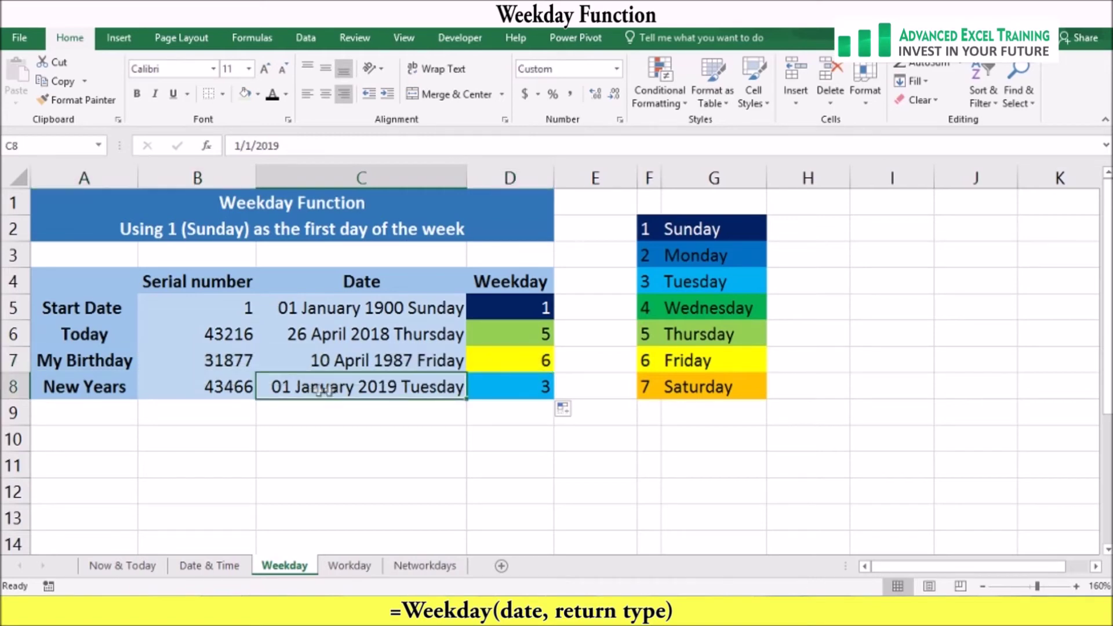
pyautogui.click(522, 389)
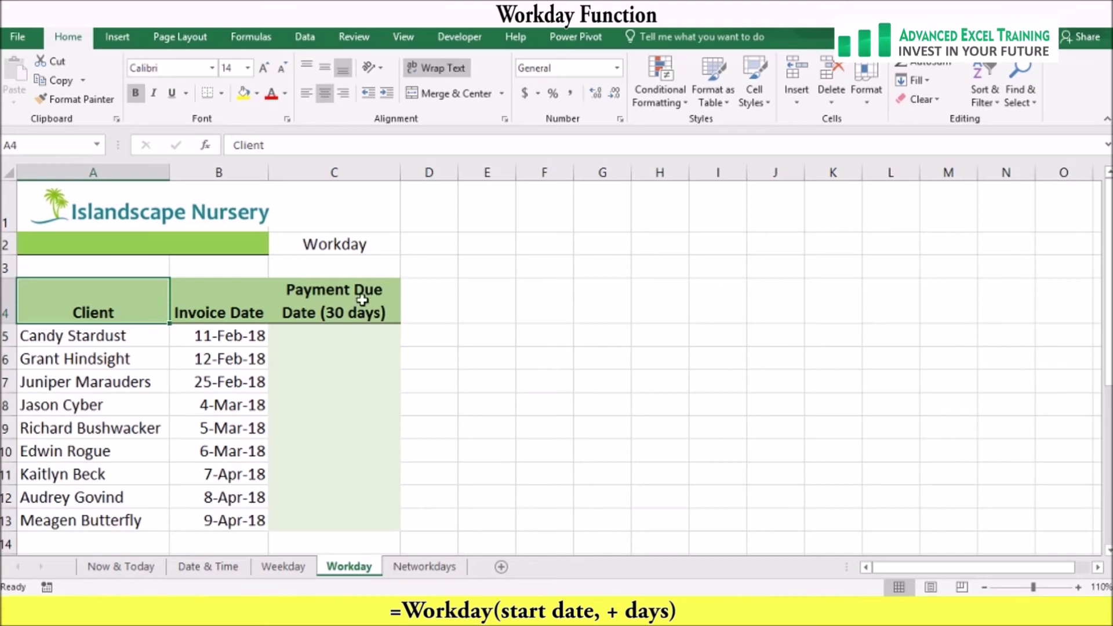
# - Select the first client's row A5:B5, then payment due date cell C5, and show the Formulas ribbon
pyautogui.click(339, 336)
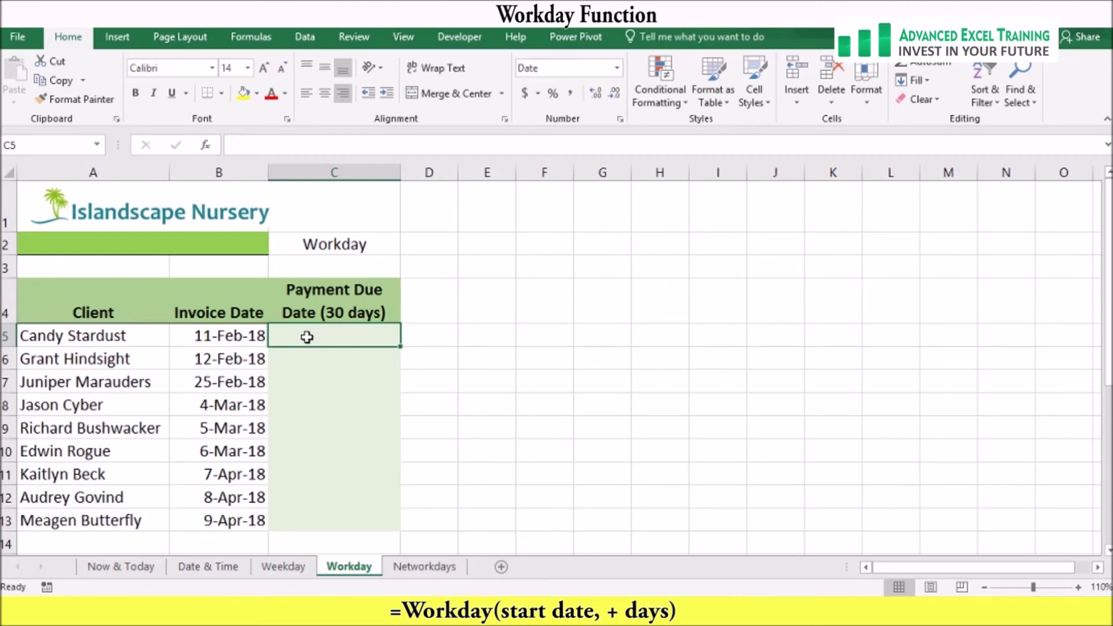
pyautogui.click(74, 336)
pyautogui.moveTo(75, 336); pyautogui.dragTo(235, 340)
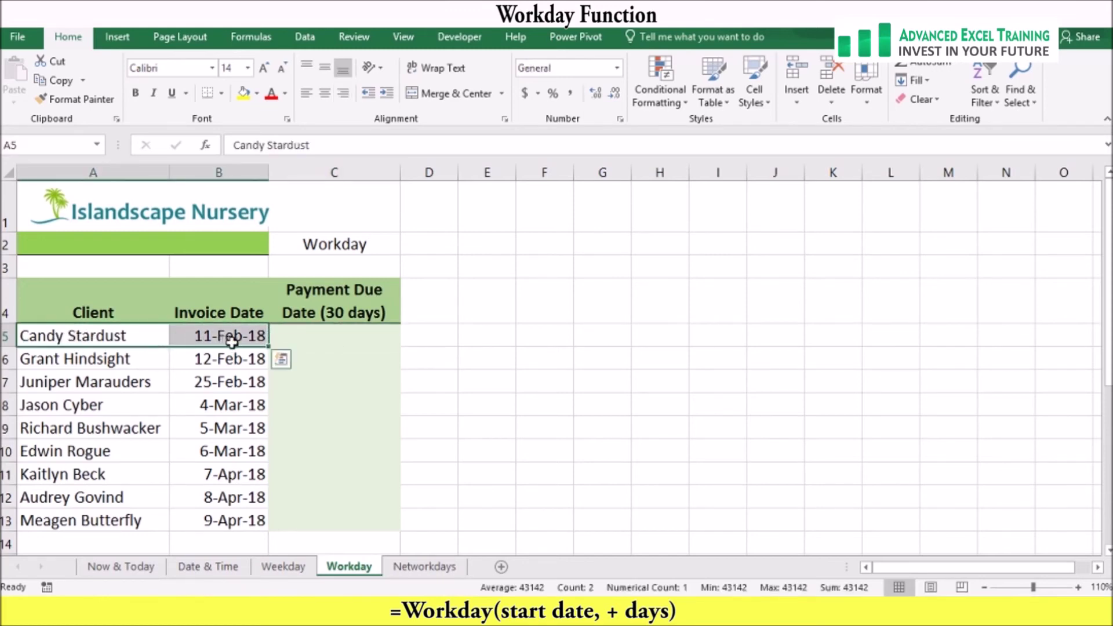
pyautogui.click(299, 337)
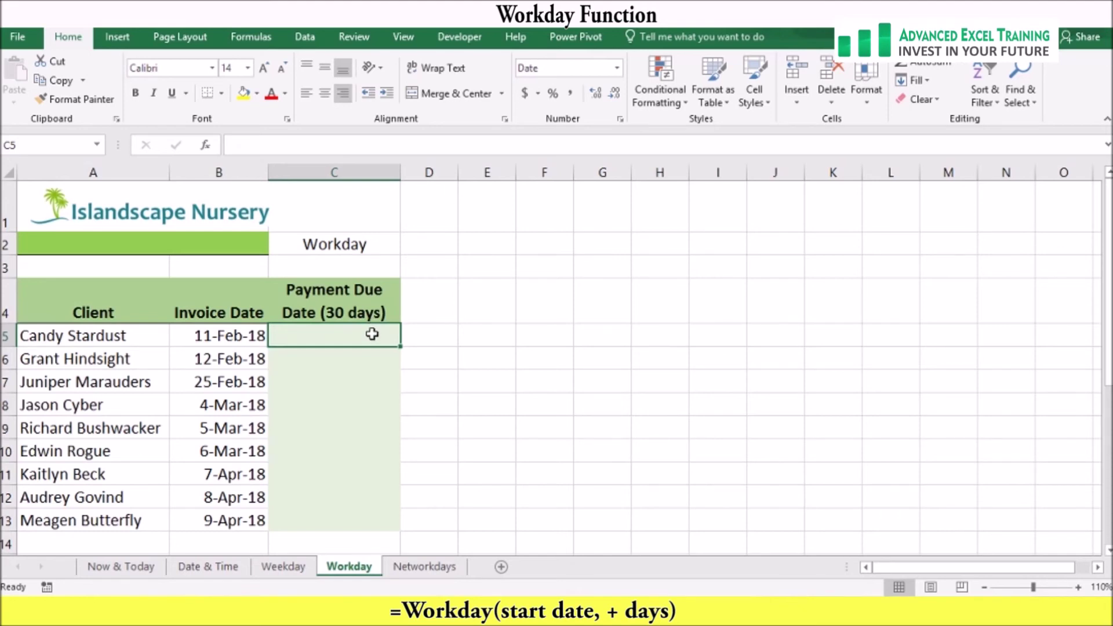
pyautogui.click(263, 40)
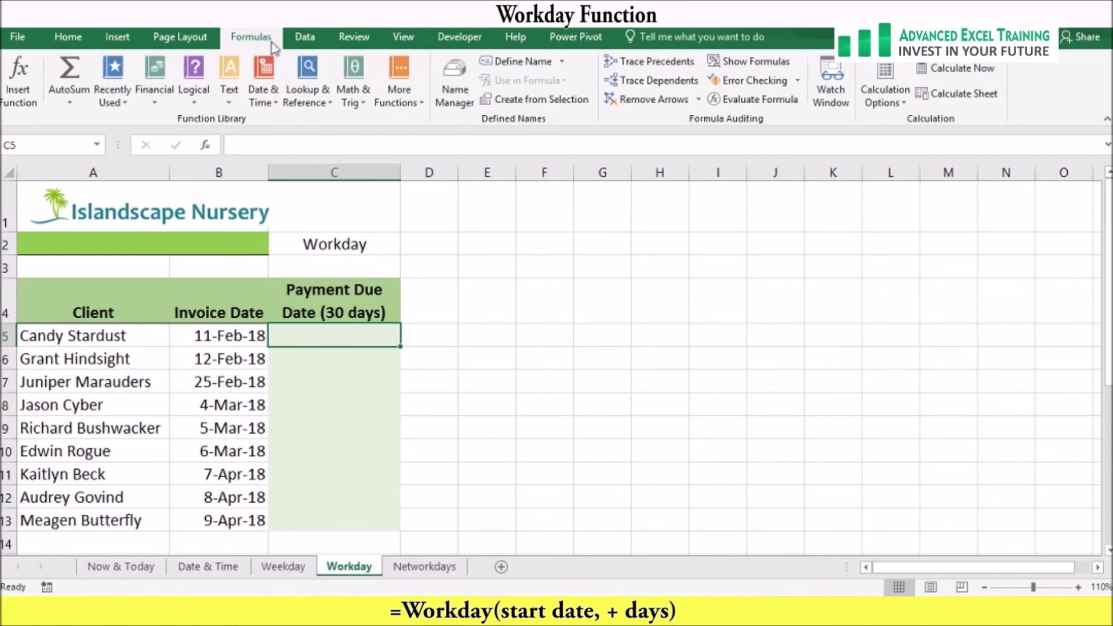
# - Enter =WORKDAY(B5,30) in C5 (23-Mar-18) and fill it down to row 13
pyautogui.click(273, 106)
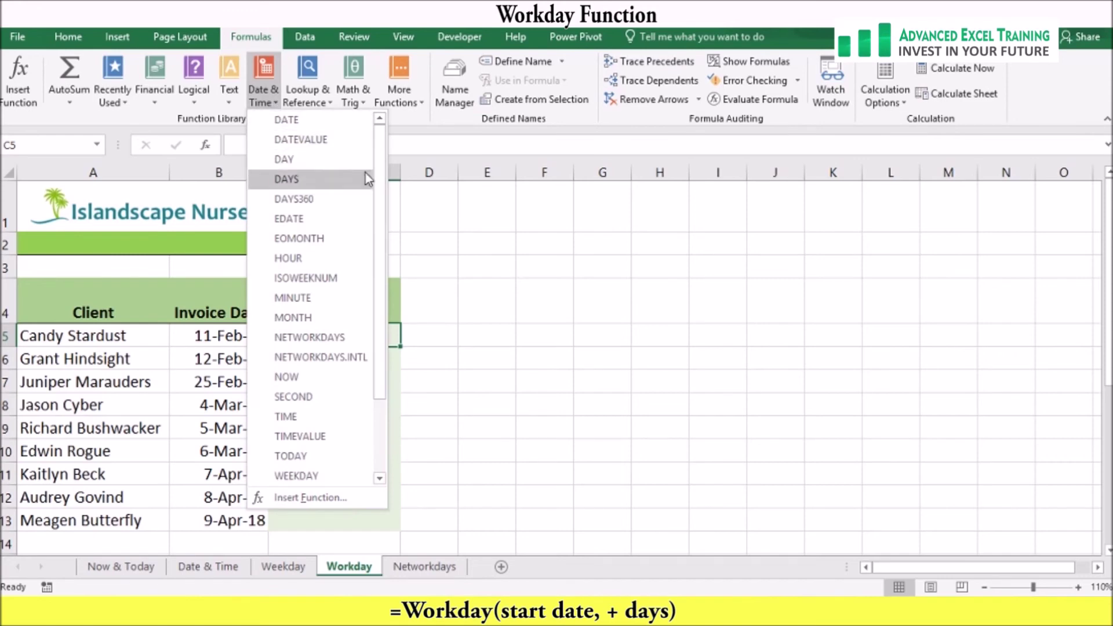
pyautogui.moveTo(382, 301); pyautogui.dragTo(377, 402)
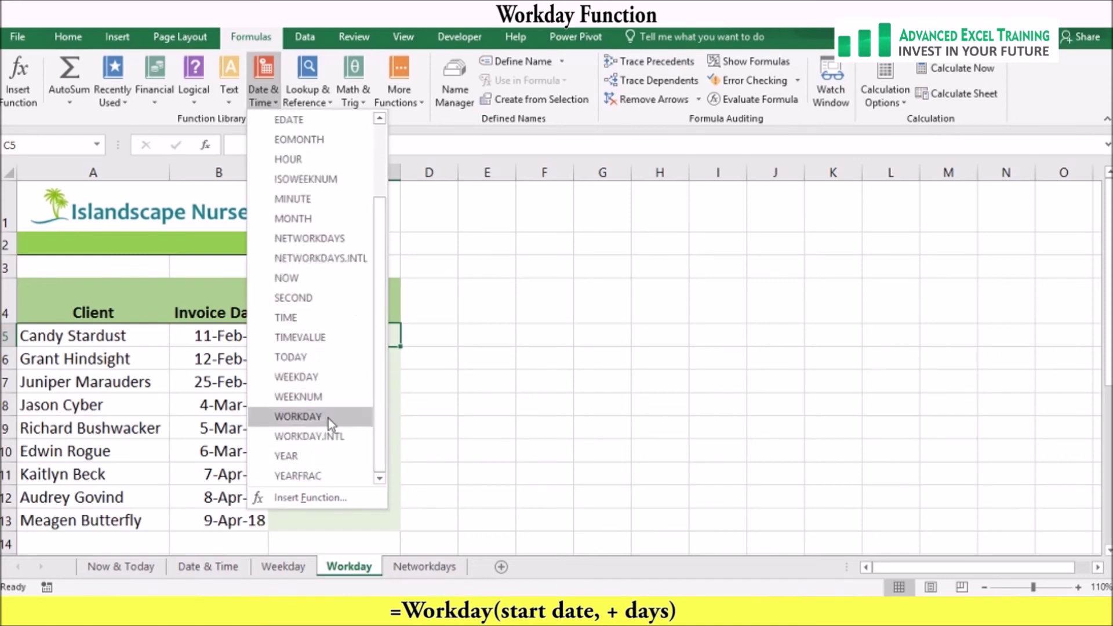
pyautogui.click(313, 416)
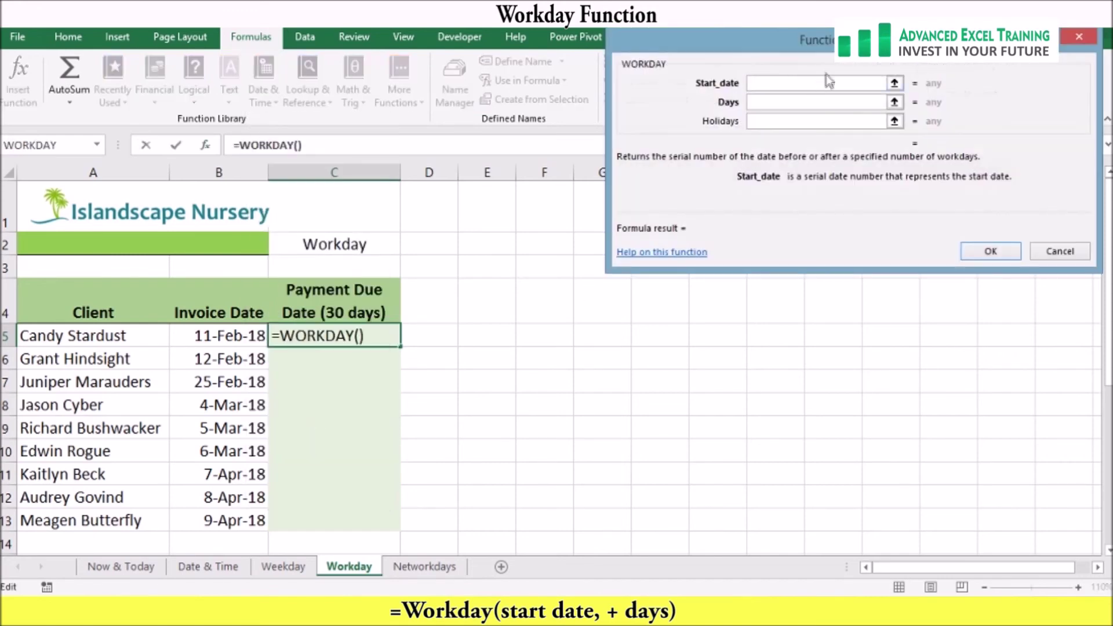
pyautogui.moveTo(786, 47); pyautogui.dragTo(647, 264)
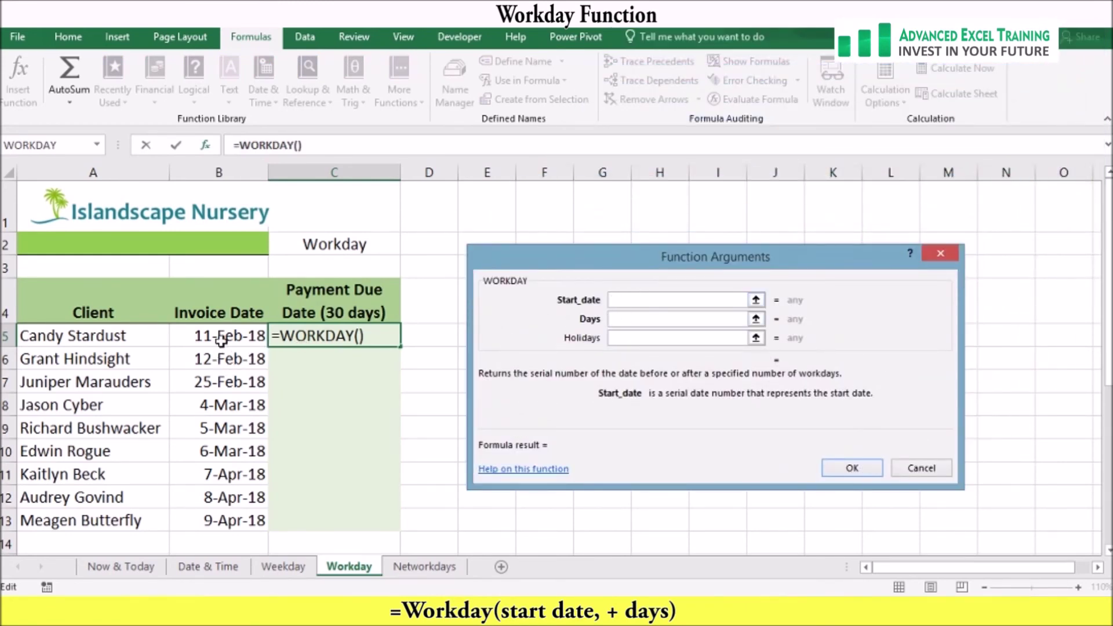
pyautogui.click(255, 336)
pyautogui.click(624, 318)
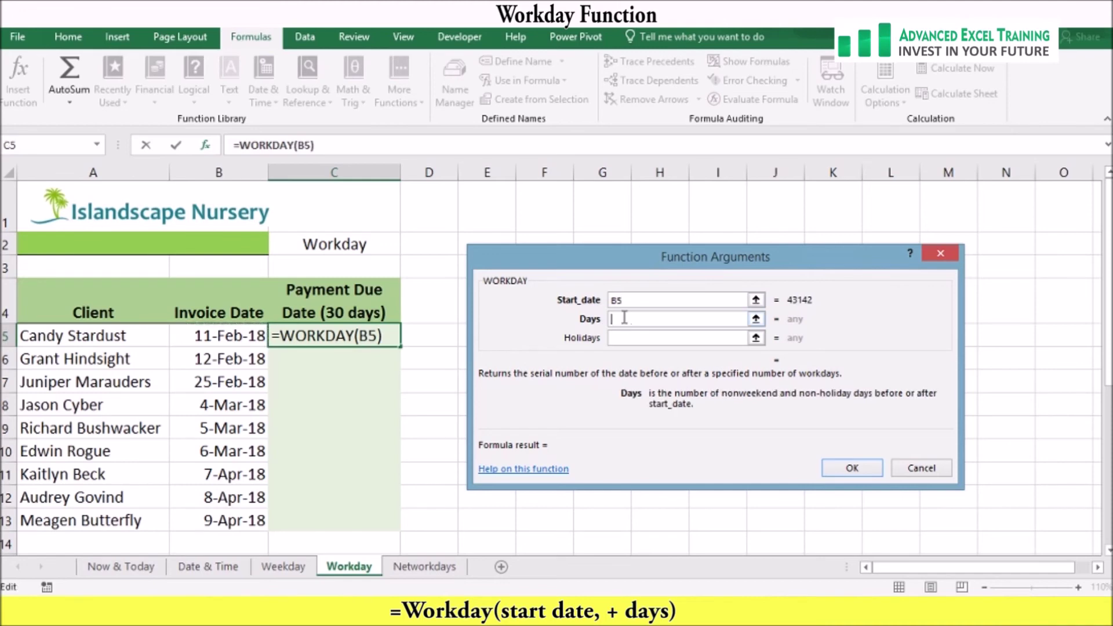
pyautogui.write('30')
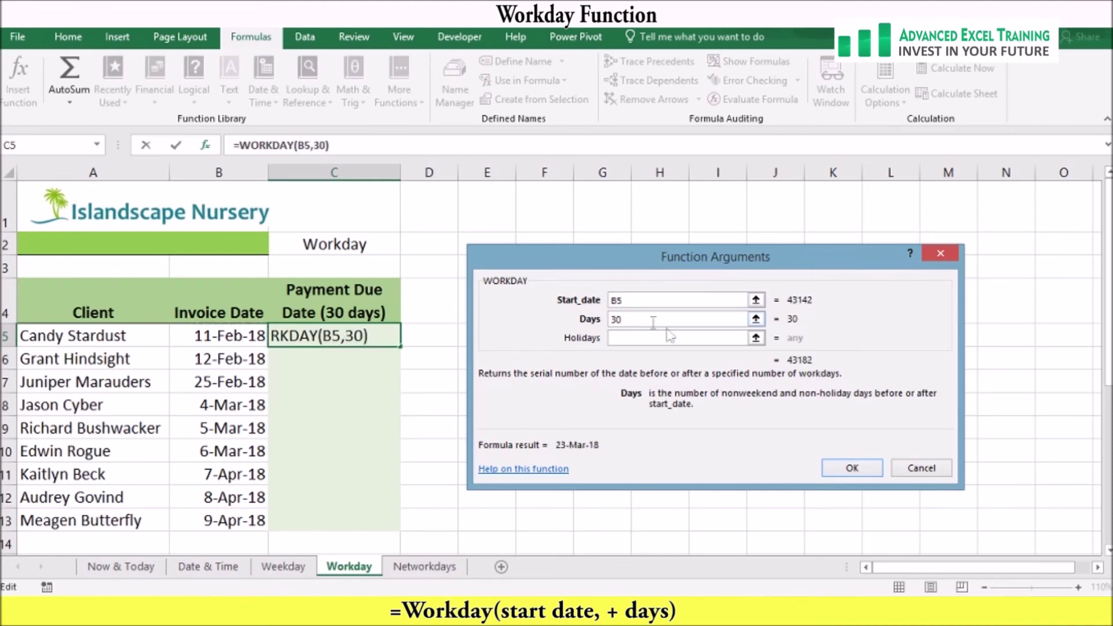
pyautogui.click(851, 470)
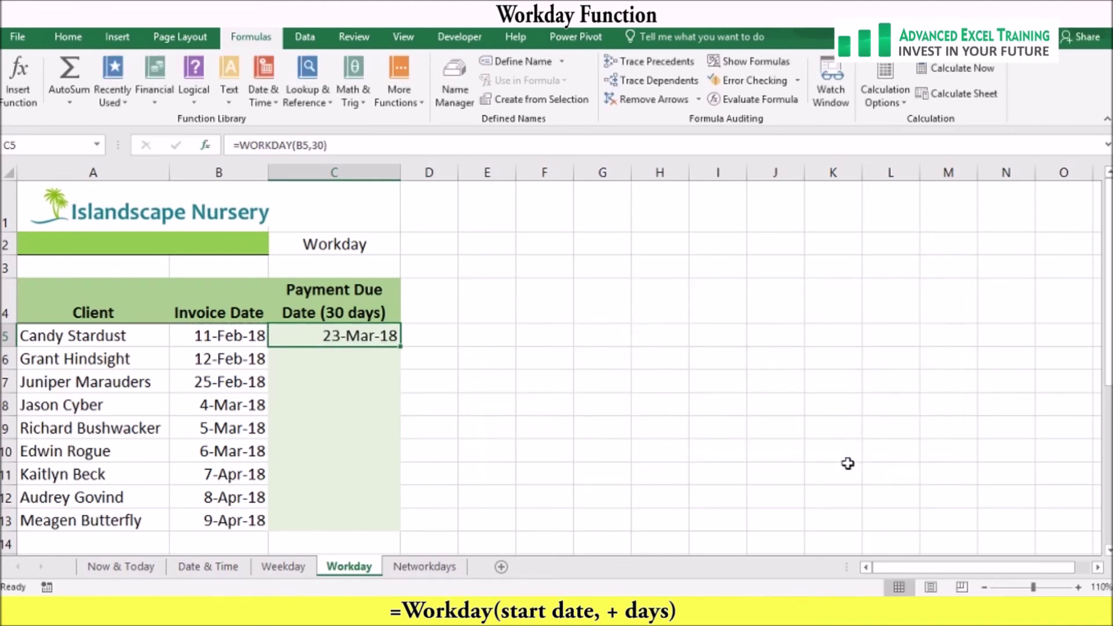
pyautogui.doubleClick(402, 347)
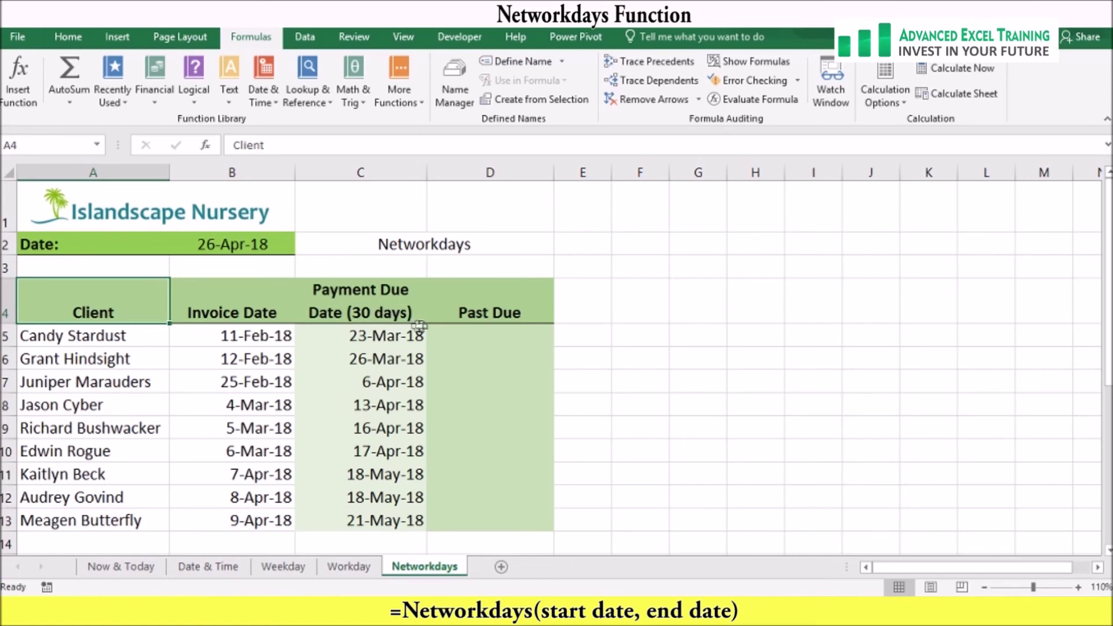
# - Enter =NETWORKDAYS(C5,$B$2) in D5, giving 25 working days past due
pyautogui.click(507, 335)
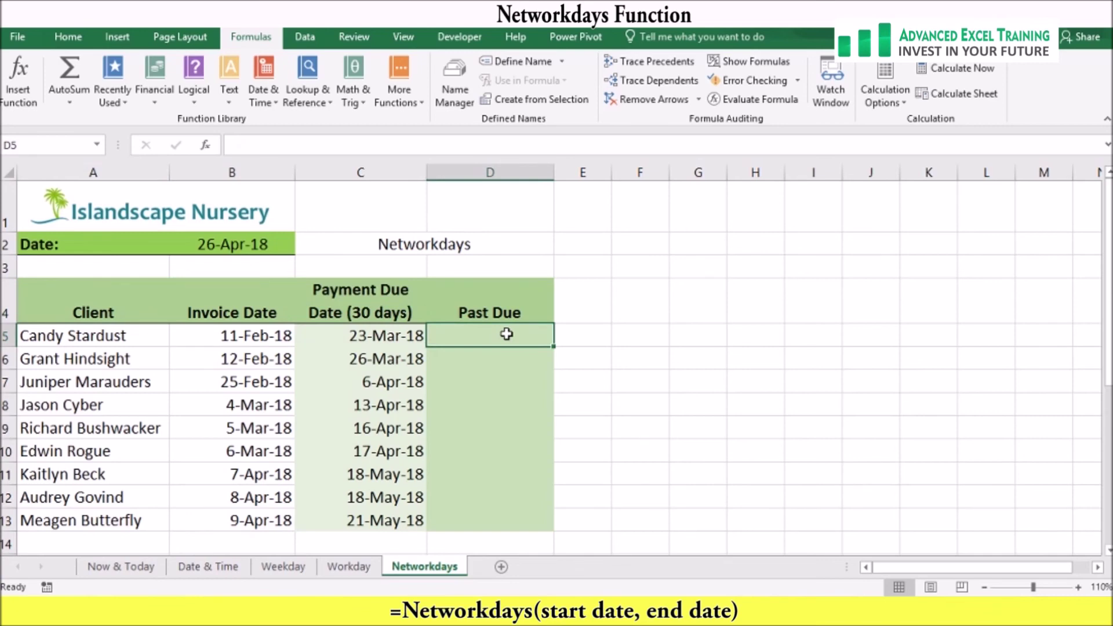
pyautogui.click(280, 107)
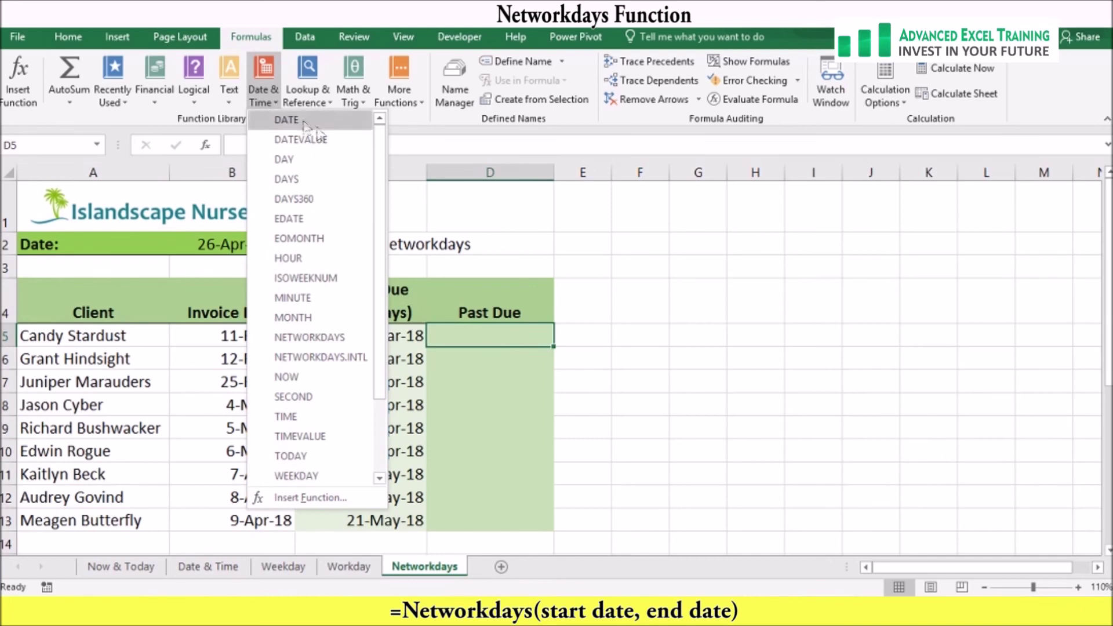
pyautogui.click(346, 340)
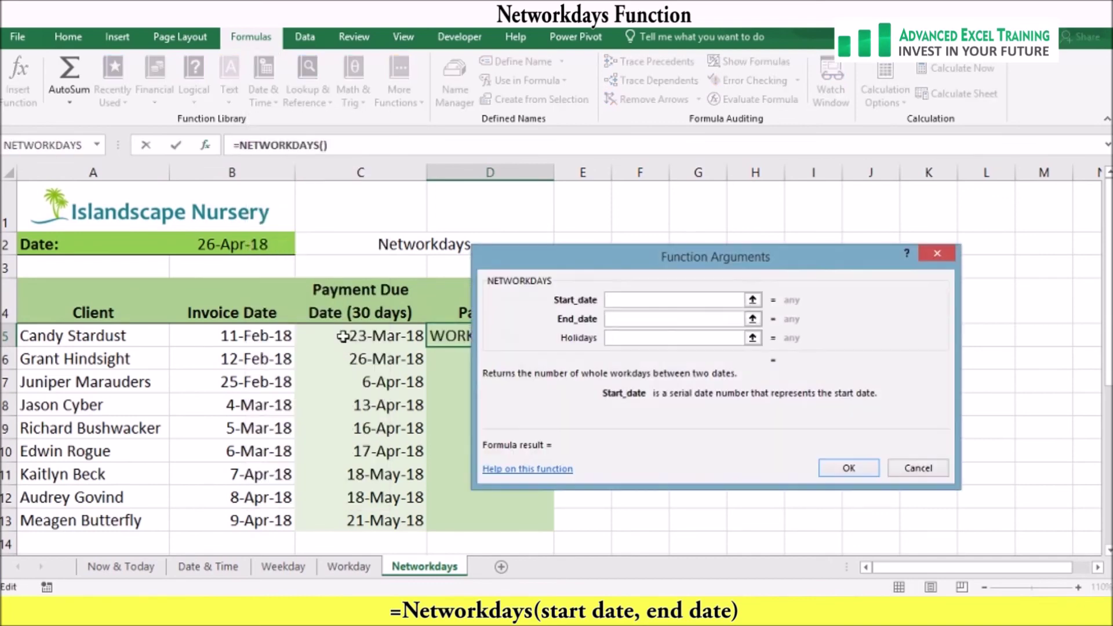
pyautogui.moveTo(593, 265); pyautogui.dragTo(690, 283)
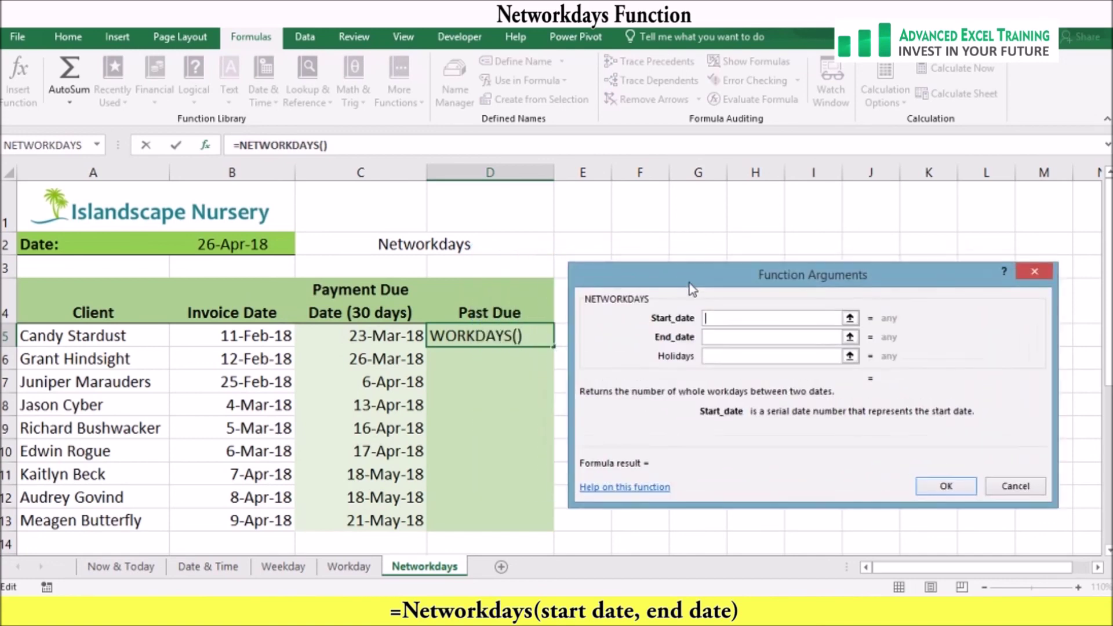
pyautogui.click(400, 338)
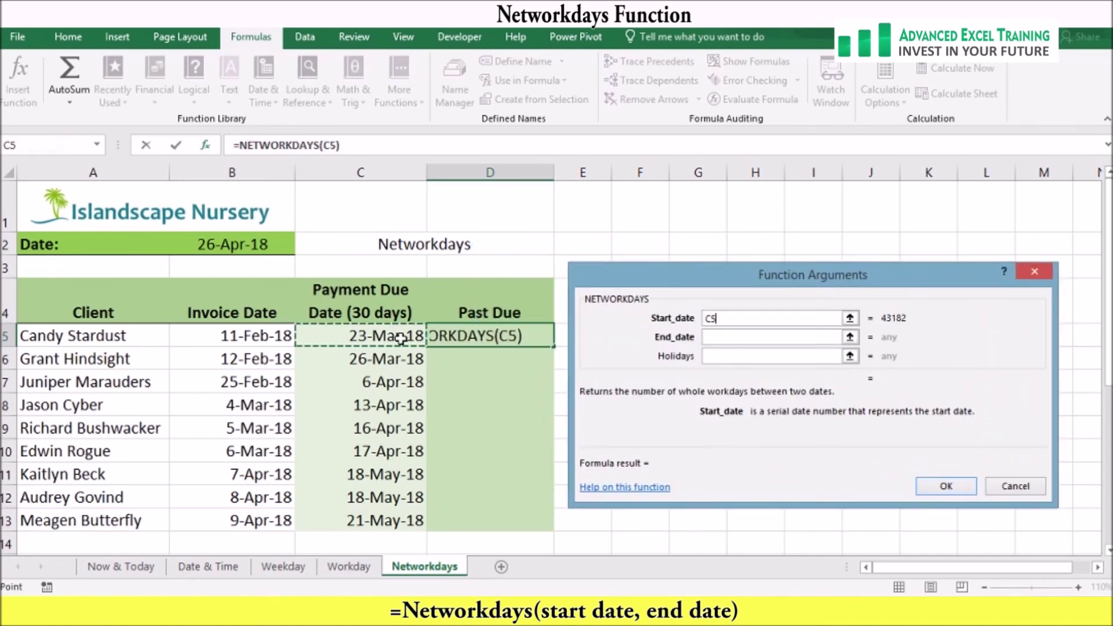
pyautogui.click(717, 342)
pyautogui.click(261, 245)
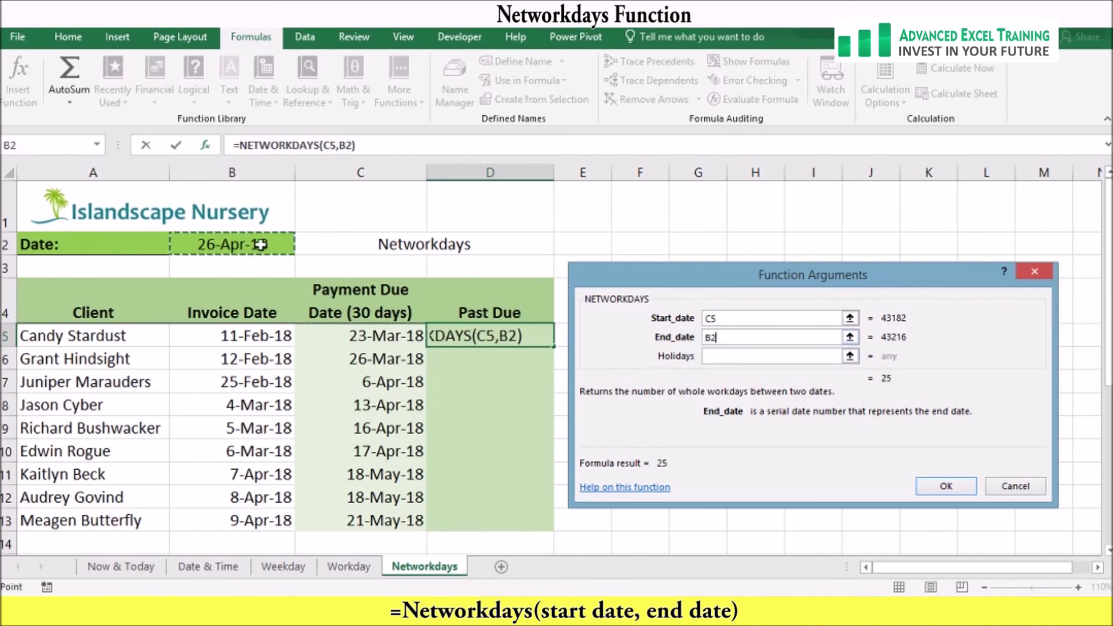
pyautogui.click(704, 338)
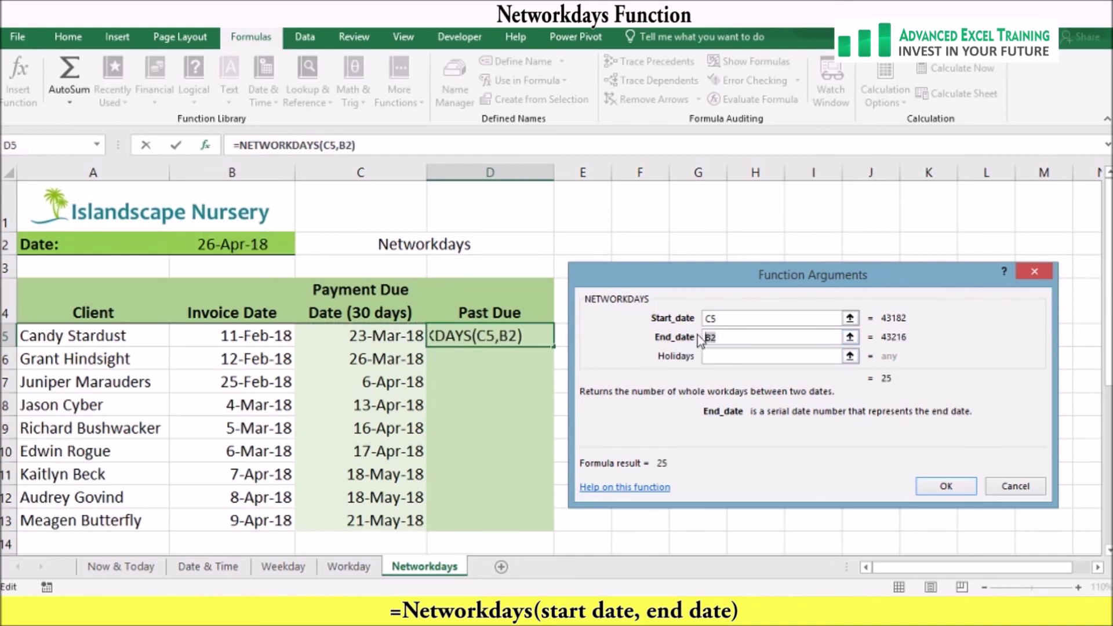
pyautogui.press('F4')
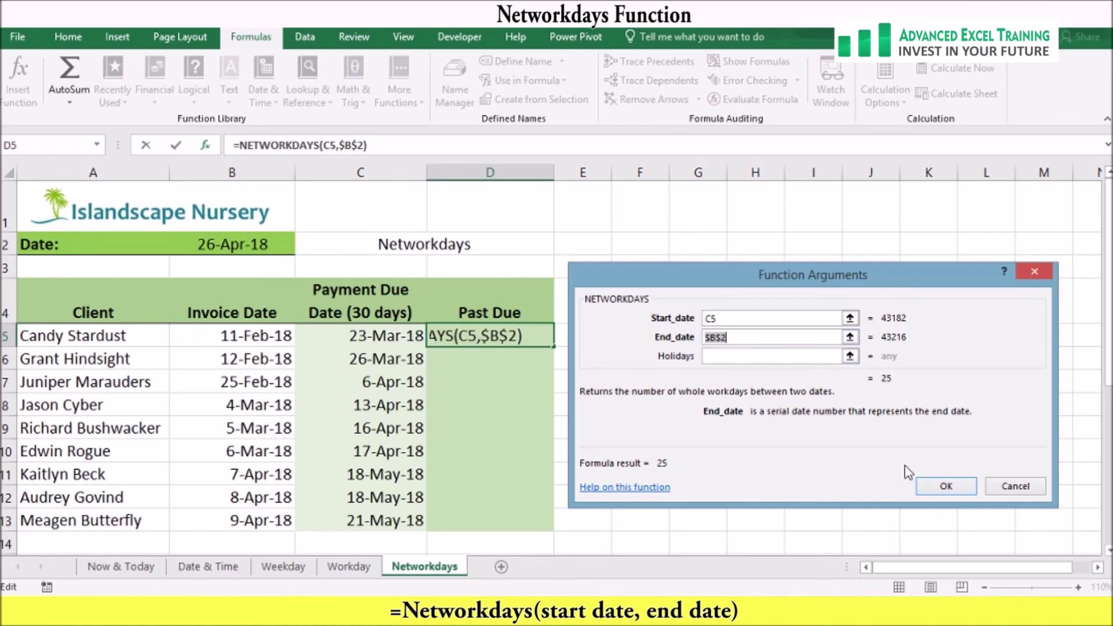
pyautogui.click(939, 487)
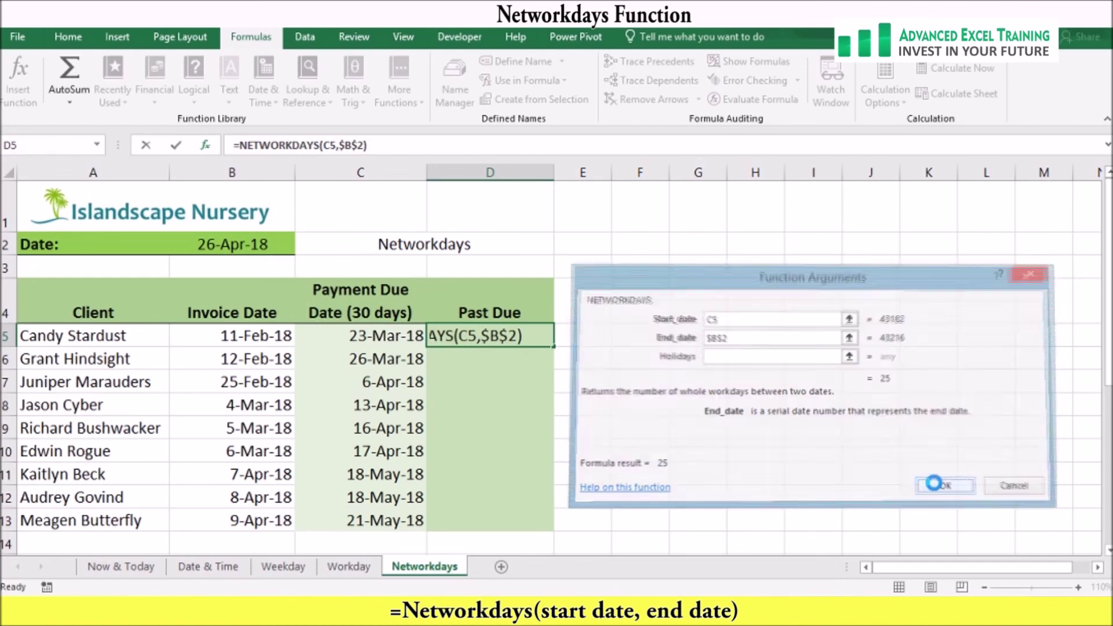